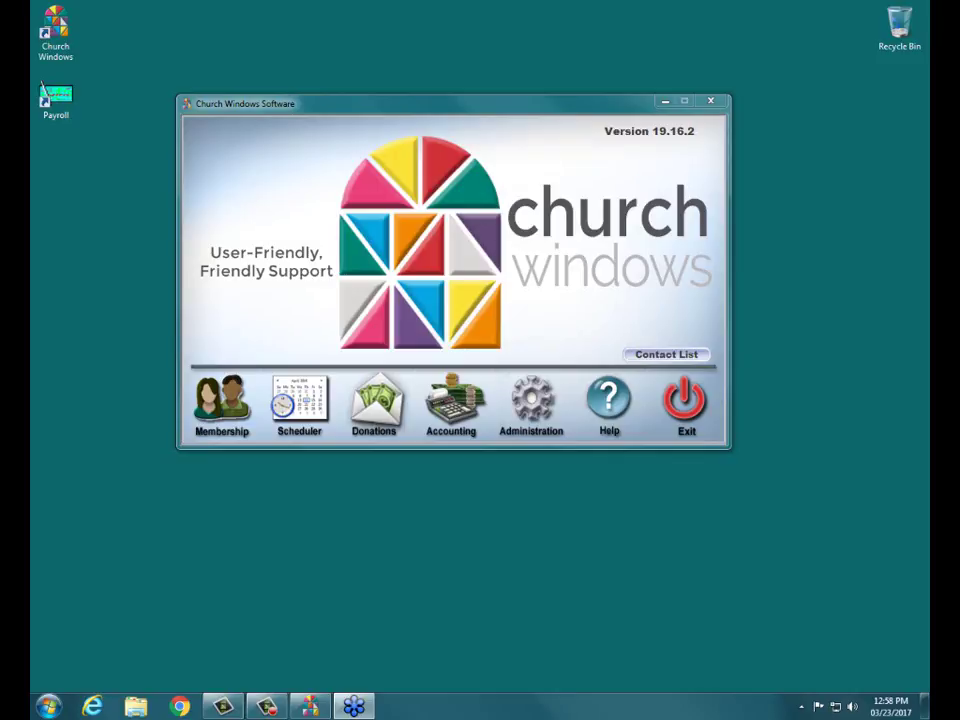
# Open the Donations module from the Church Windows main window.
pyautogui.click(374, 402)
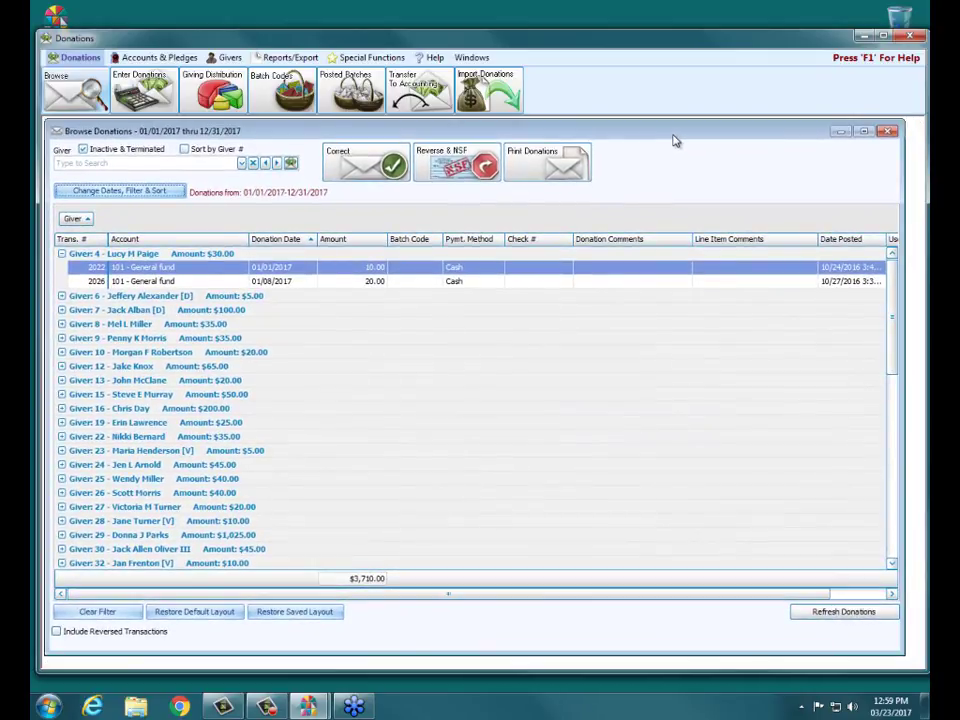
pyautogui.moveTo(673, 133); pyautogui.dragTo(676, 141)
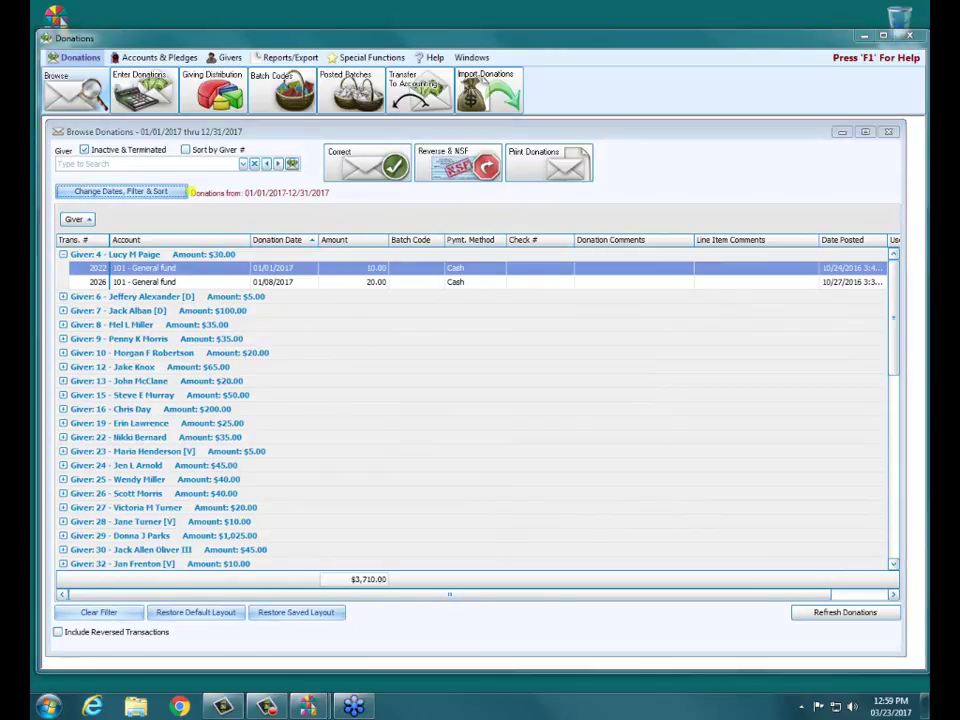
pyautogui.moveTo(191, 192); pyautogui.dragTo(328, 192)
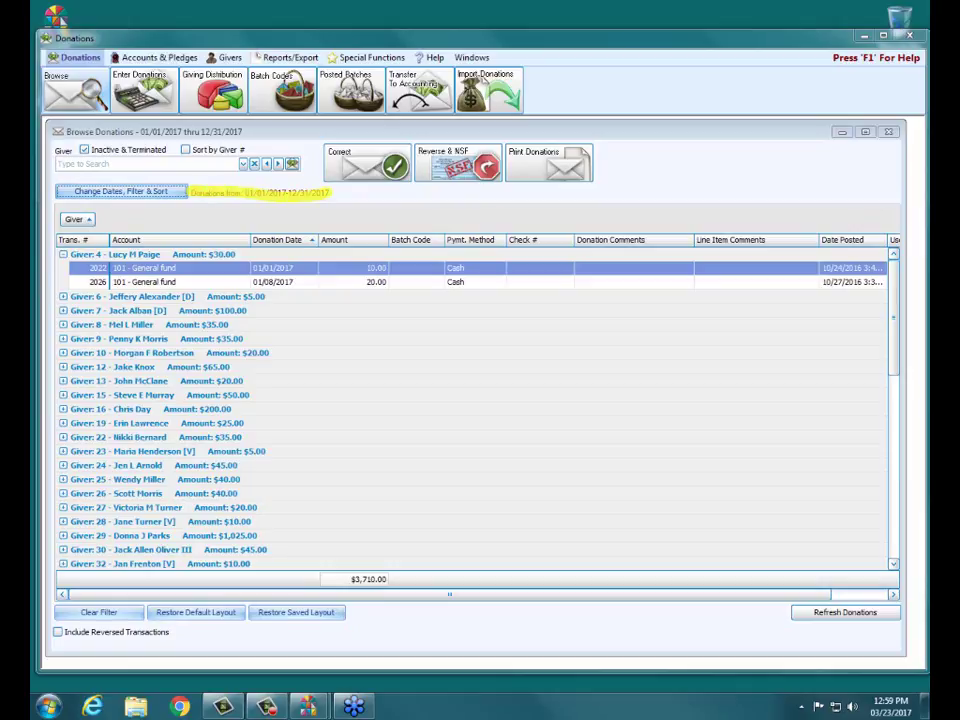
pyautogui.moveTo(139, 131); pyautogui.dragTo(245, 130)
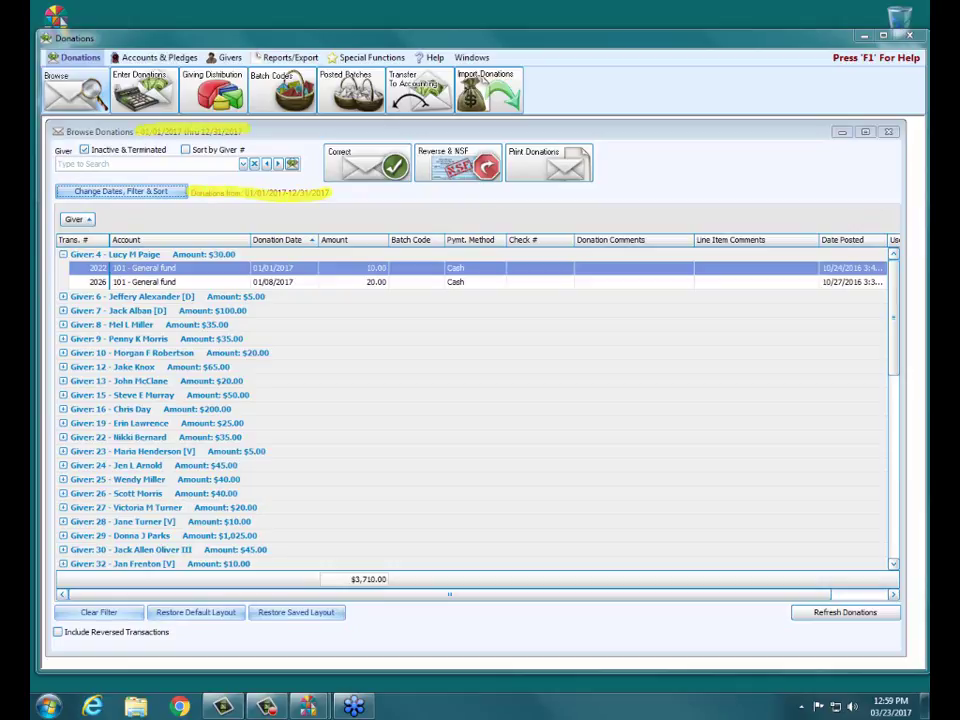
pyautogui.press('Escape')
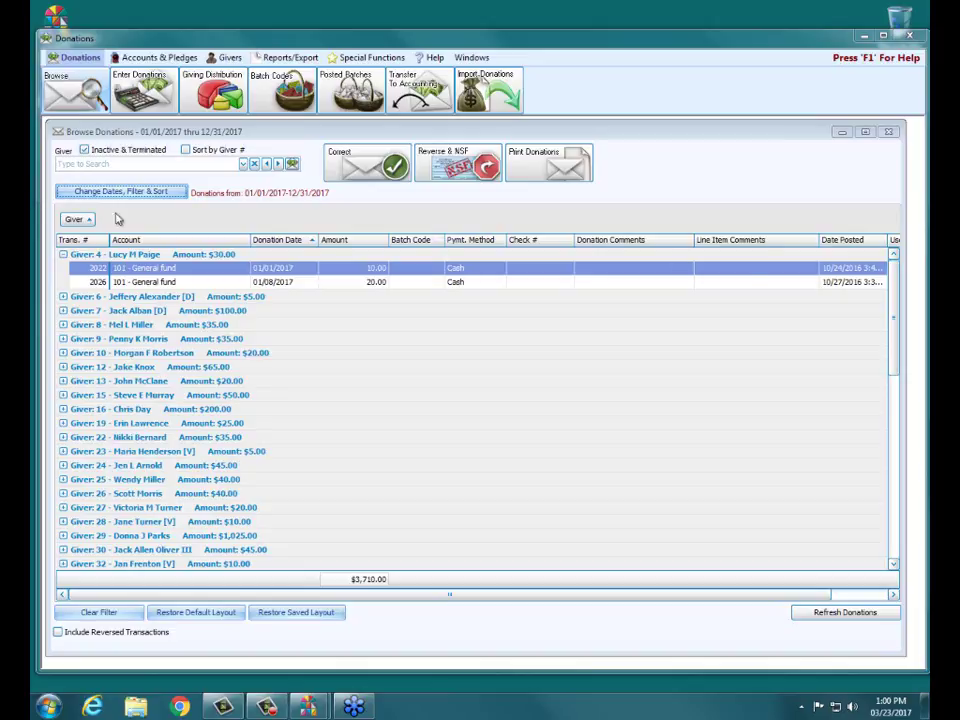
# Filter the donations list to one giver by searching for the giver's surname and choosing the fourth match.
pyautogui.click(111, 166)
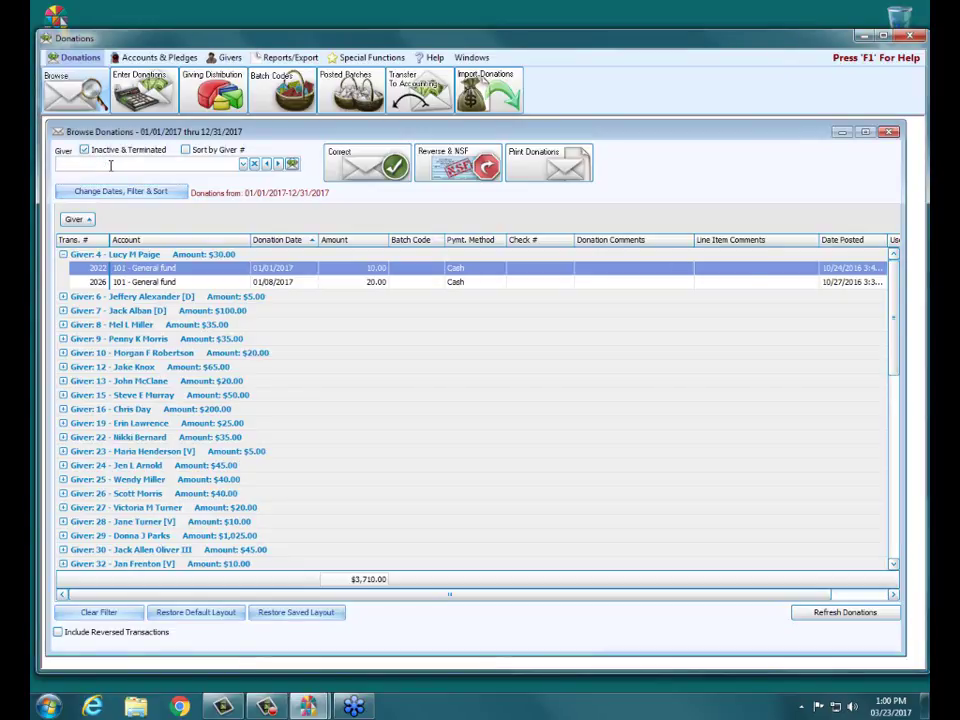
pyautogui.write('mor')
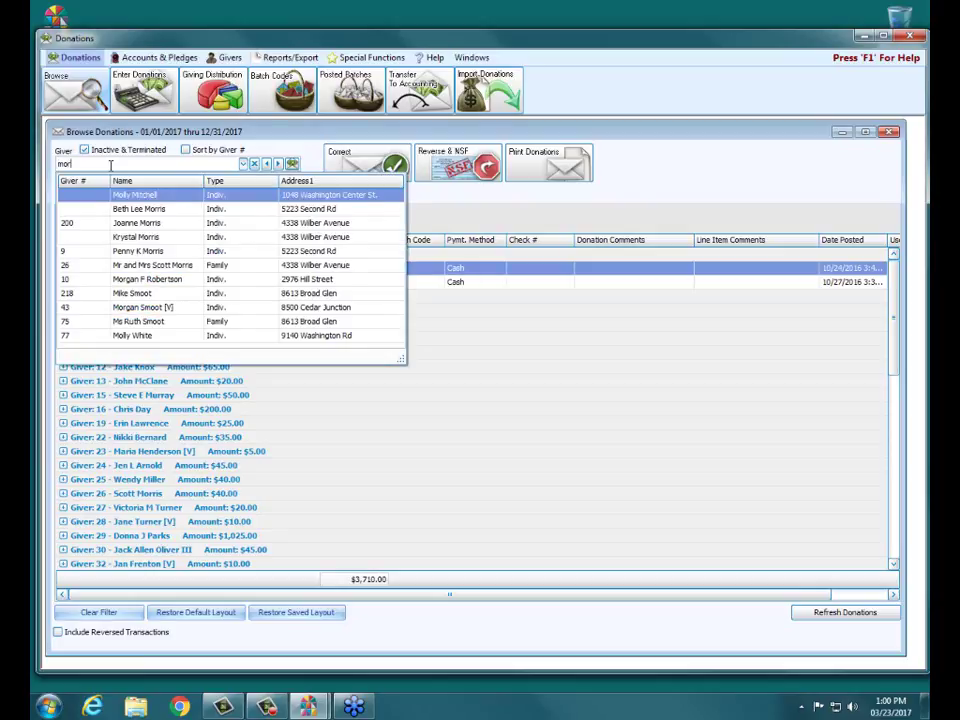
pyautogui.write('ris')
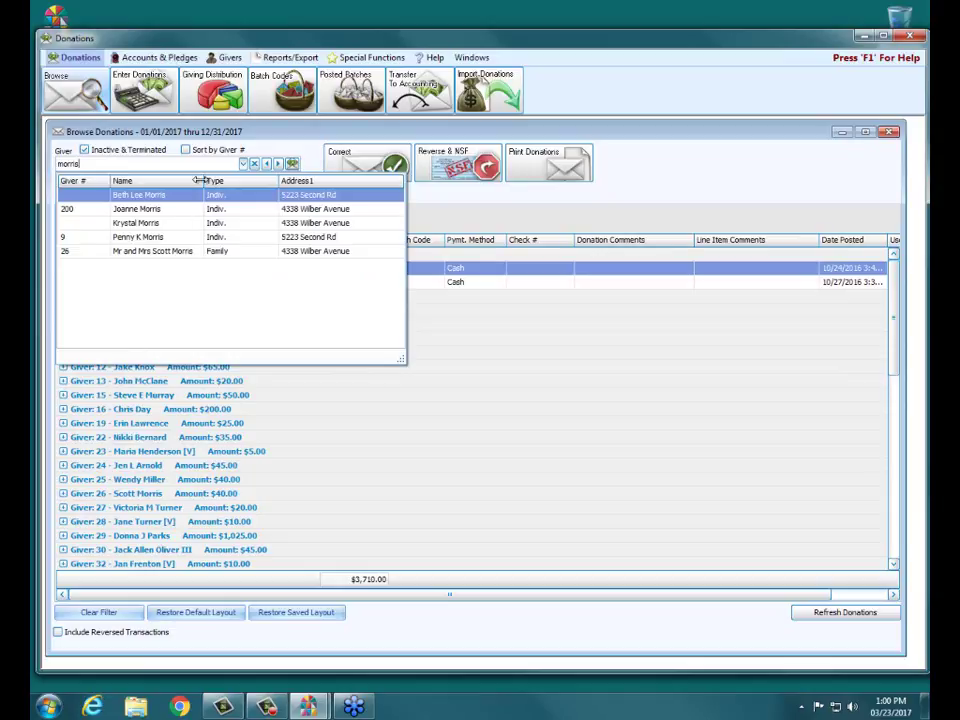
pyautogui.press('Down')
pyautogui.press('Down')
pyautogui.press('Down')
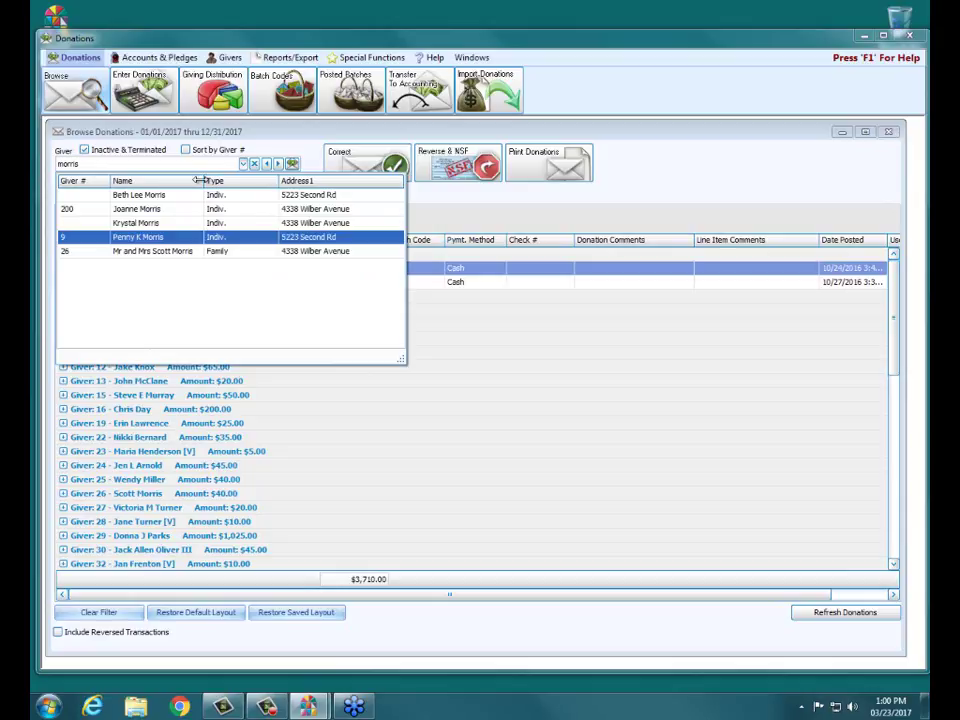
pyautogui.press('Return')
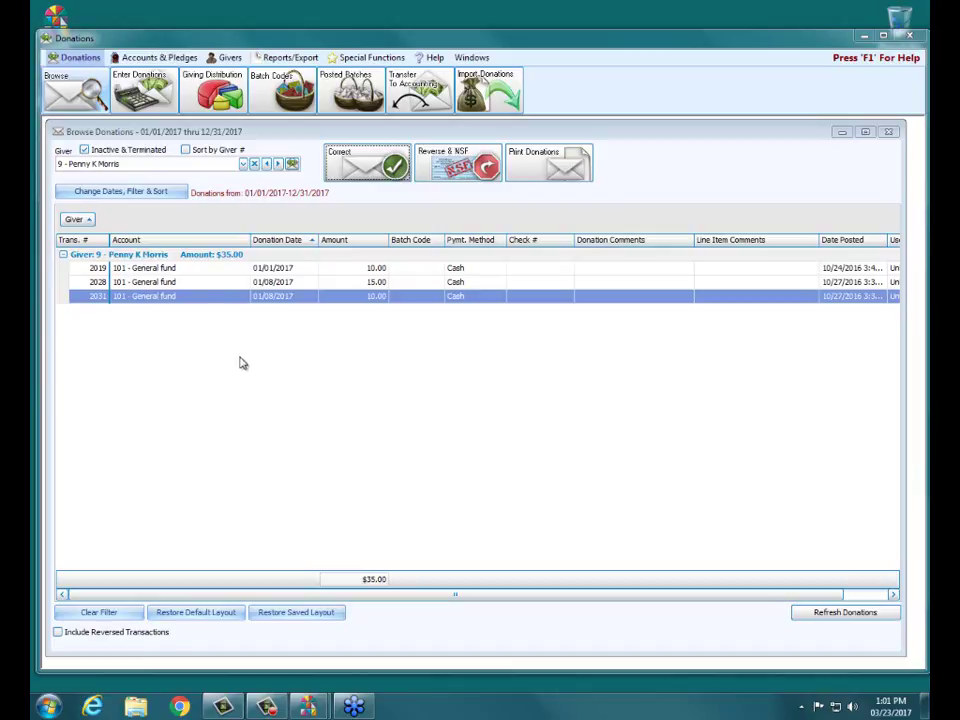
# Open the giver's 01/01/2017 General fund donation for correction and enable its Donation Comments field.
pyautogui.click(192, 272)
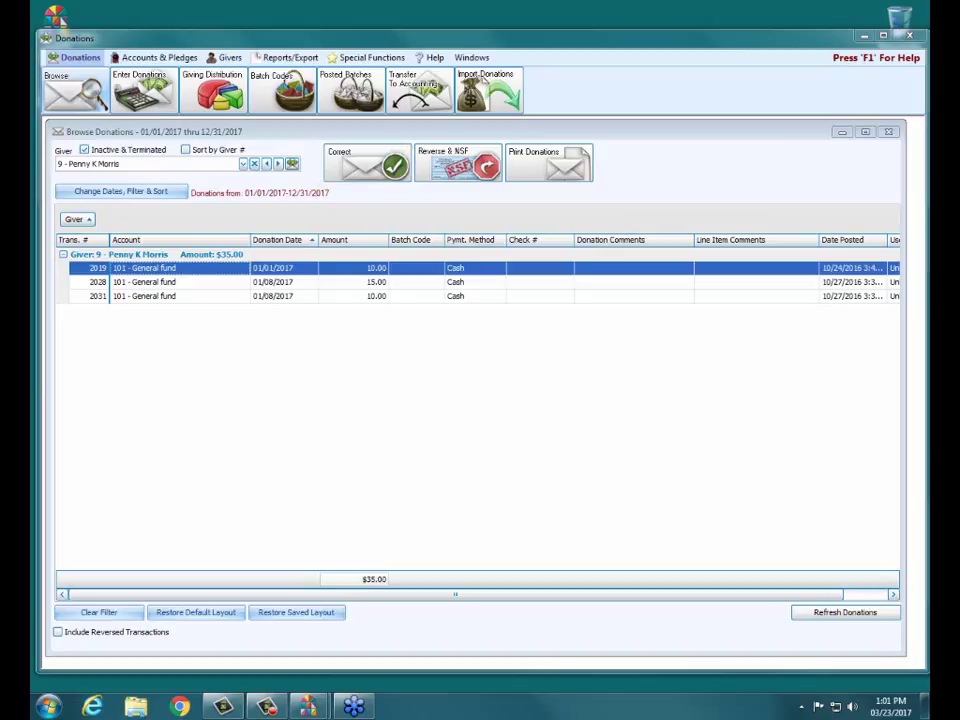
pyautogui.click(363, 172)
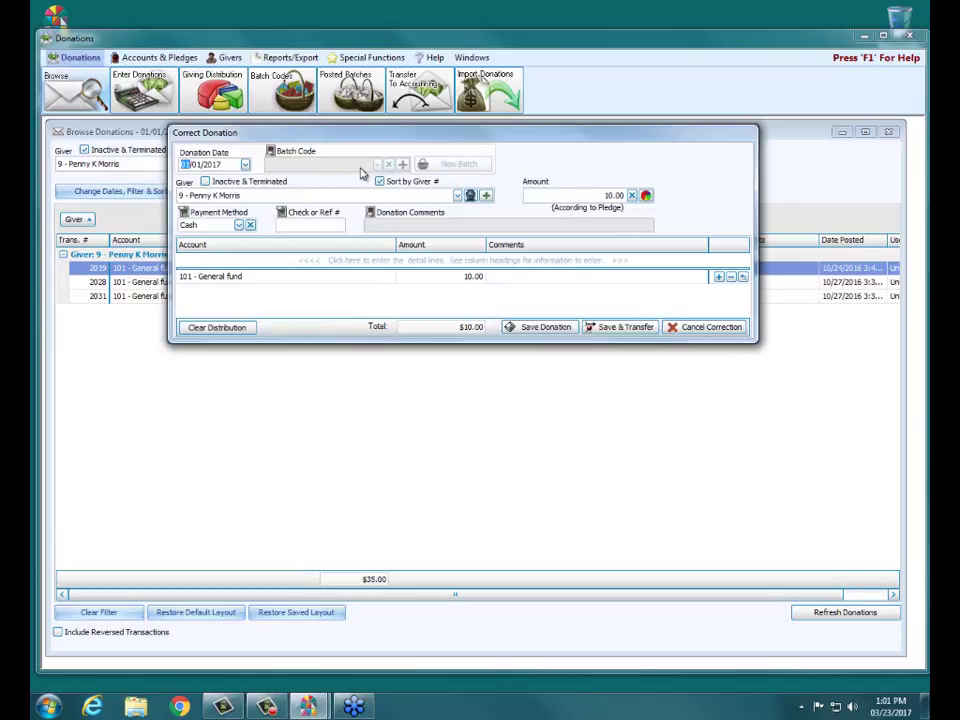
pyautogui.click(246, 165)
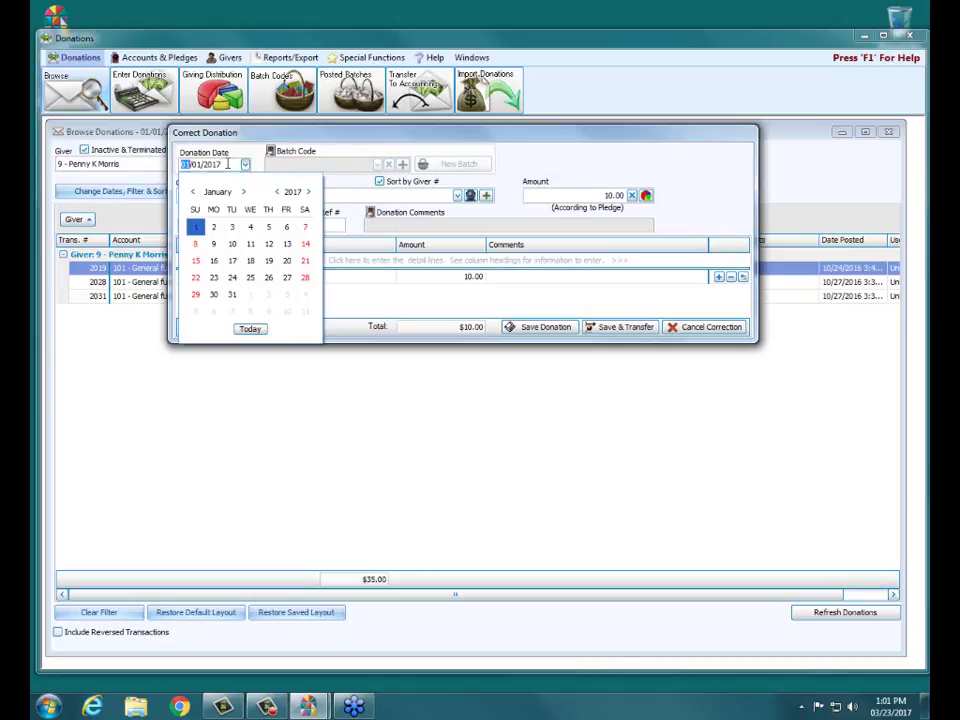
pyautogui.click(228, 163)
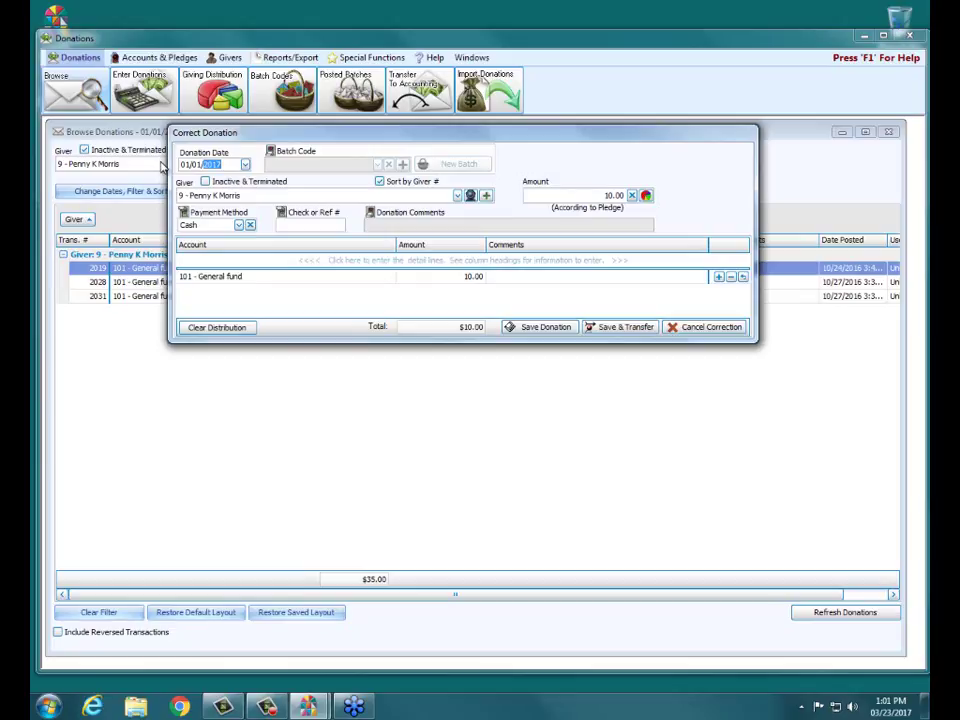
pyautogui.click(600, 195)
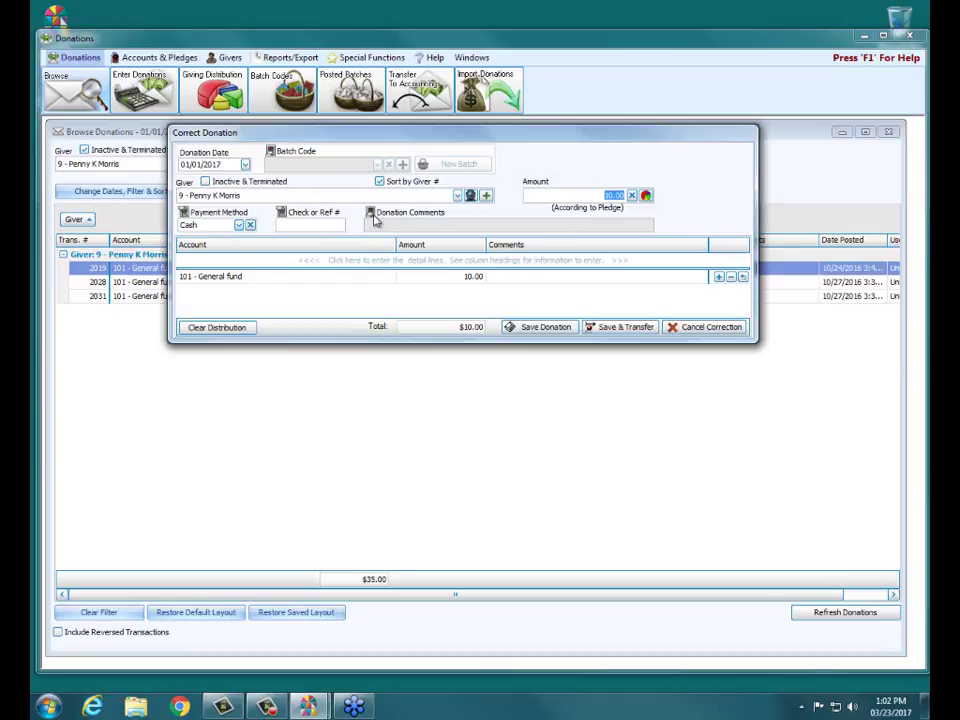
pyautogui.click(439, 224)
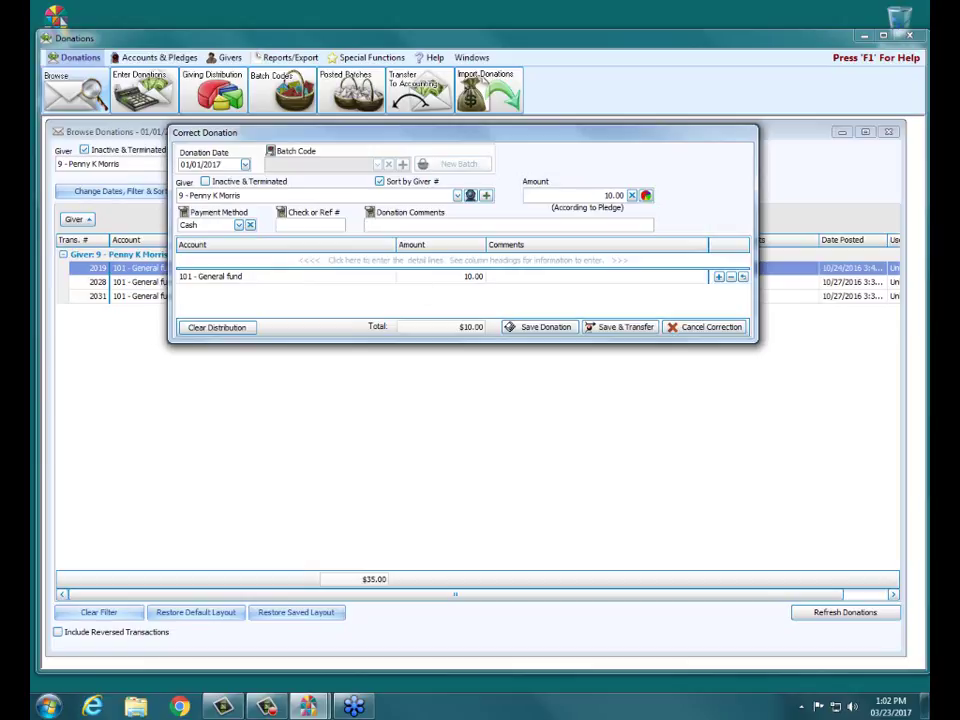
# Change the donation's account to 103 - Building Fund, save the correction, and include reversed transactions in the list.
pyautogui.click(335, 279)
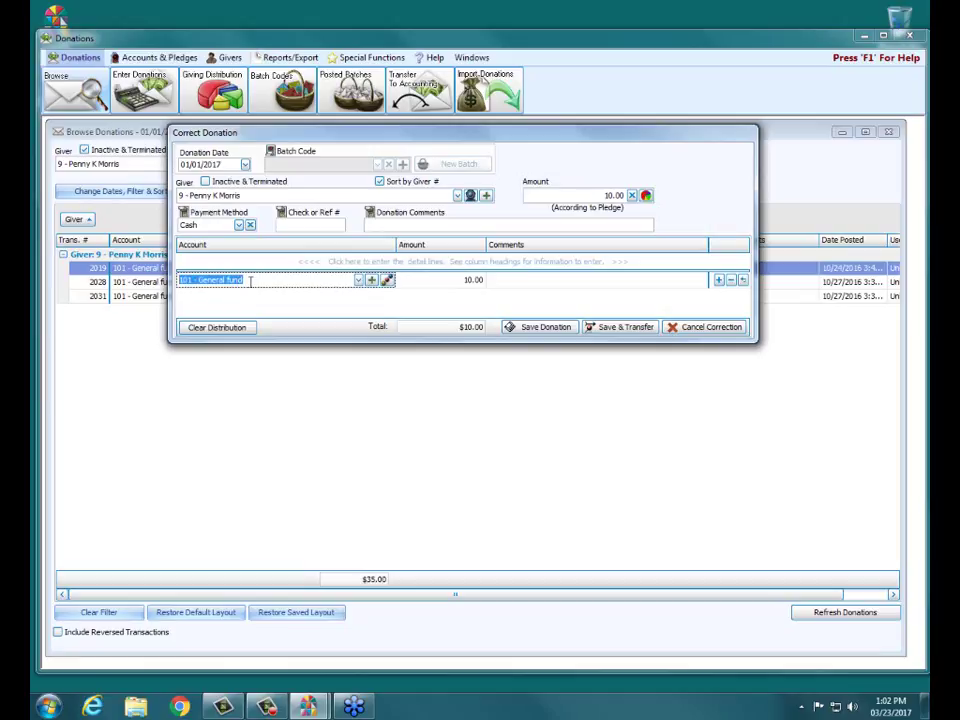
pyautogui.click(358, 281)
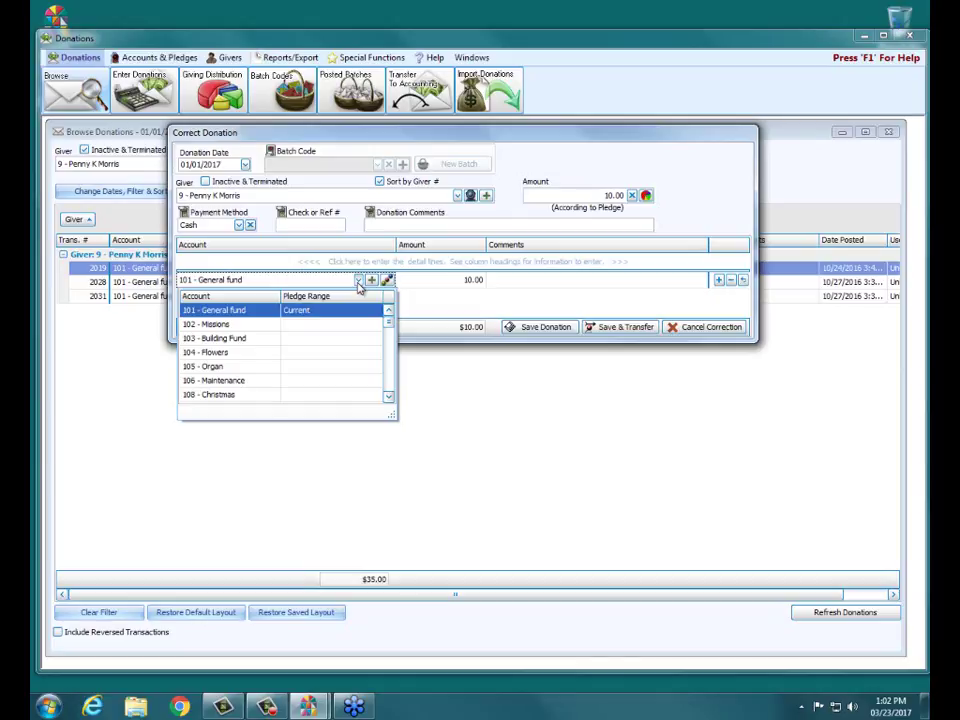
pyautogui.click(222, 341)
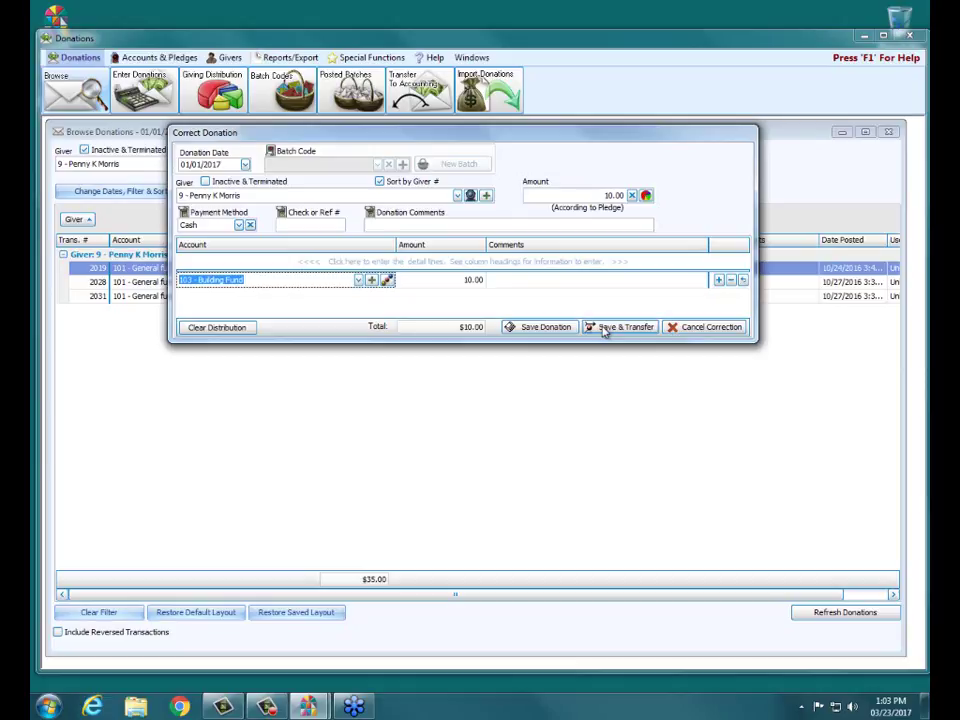
pyautogui.click(531, 329)
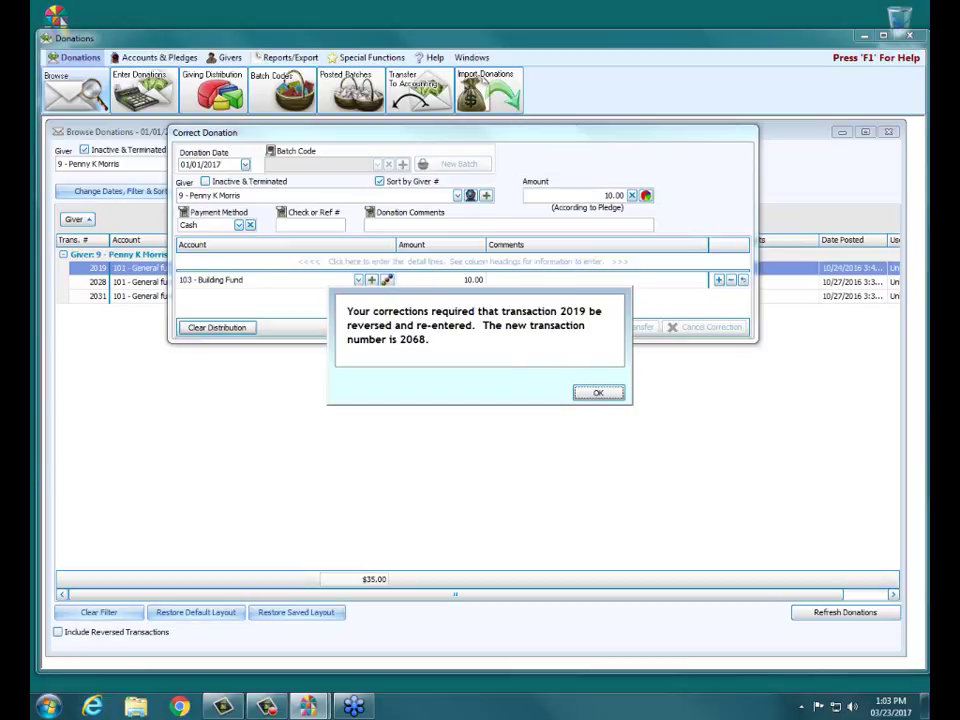
pyautogui.click(595, 393)
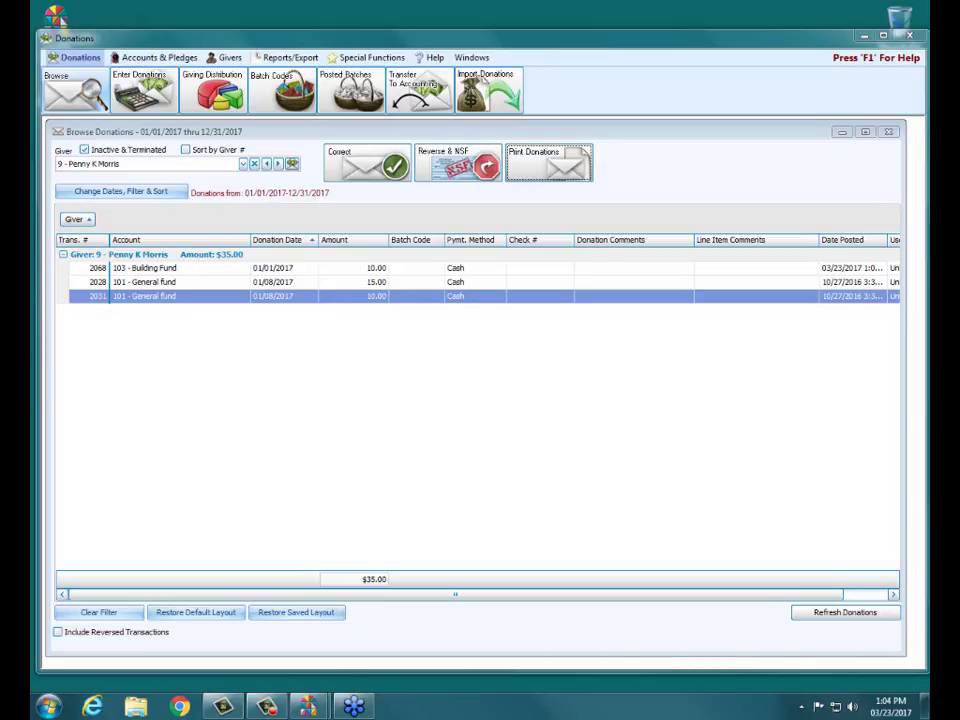
pyautogui.click(86, 635)
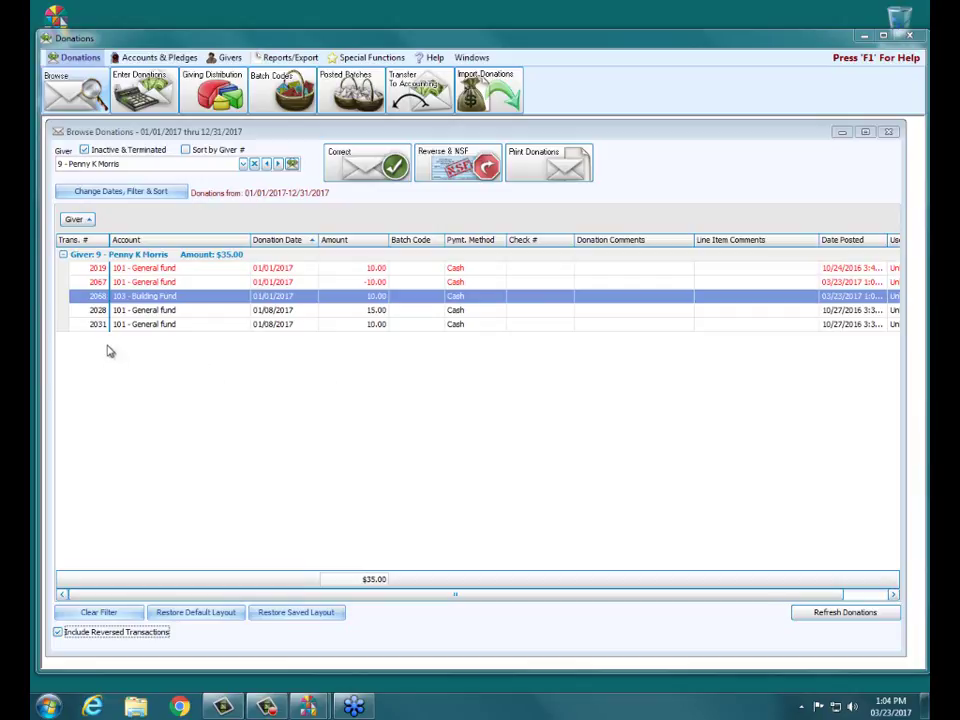
# Correct the 15.00 General fund donation dated 01/08/2017 to 10.00, match the transaction amount to the line total, and save it.
pyautogui.click(150, 312)
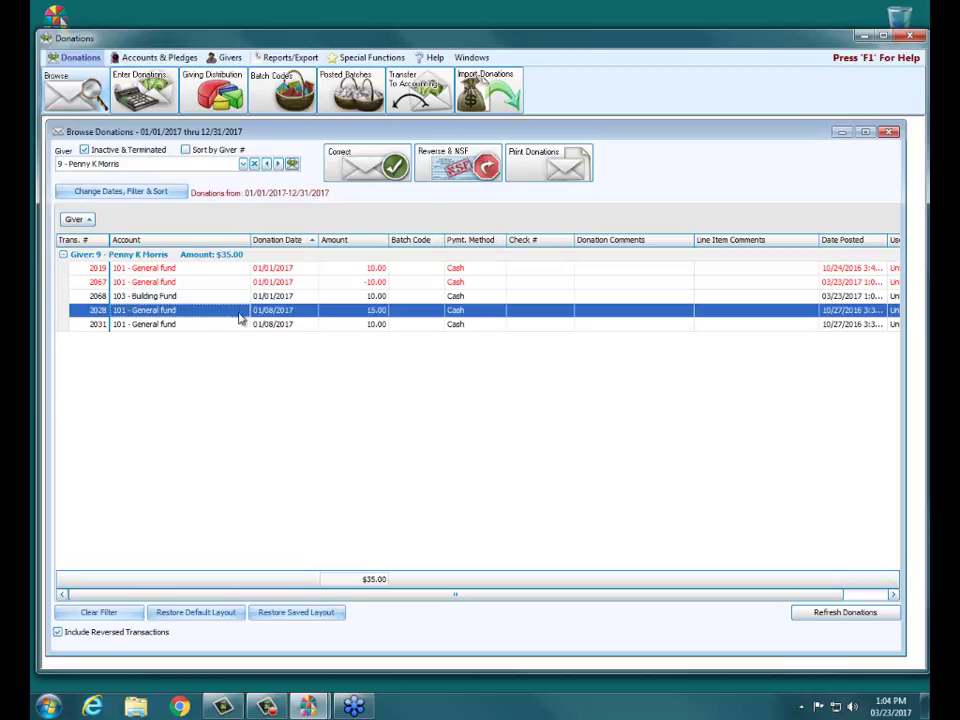
pyautogui.click(364, 163)
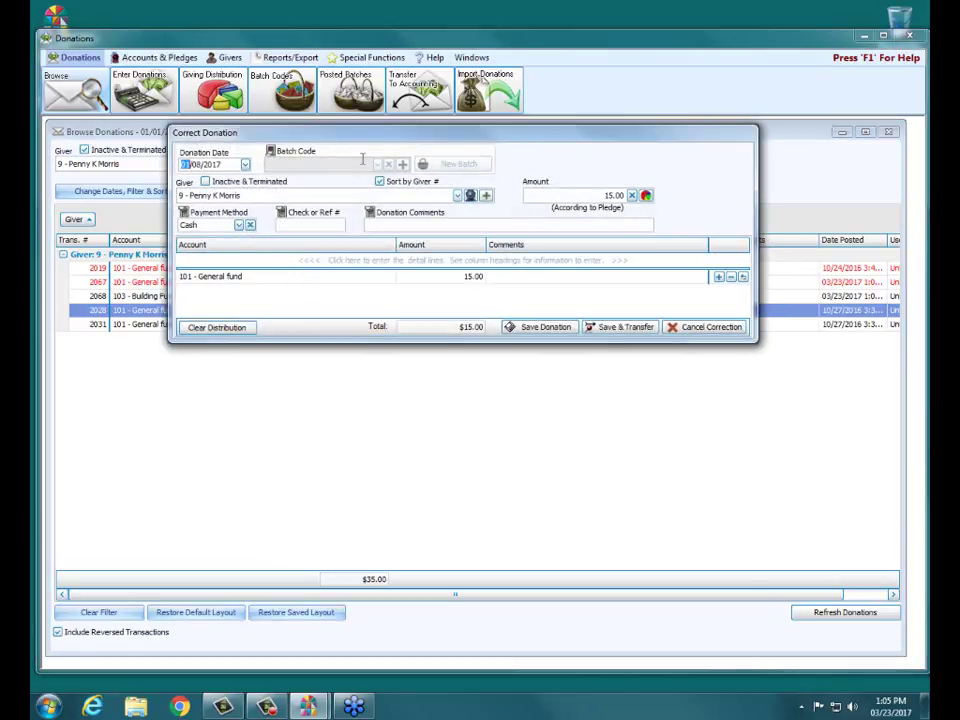
pyautogui.click(448, 278)
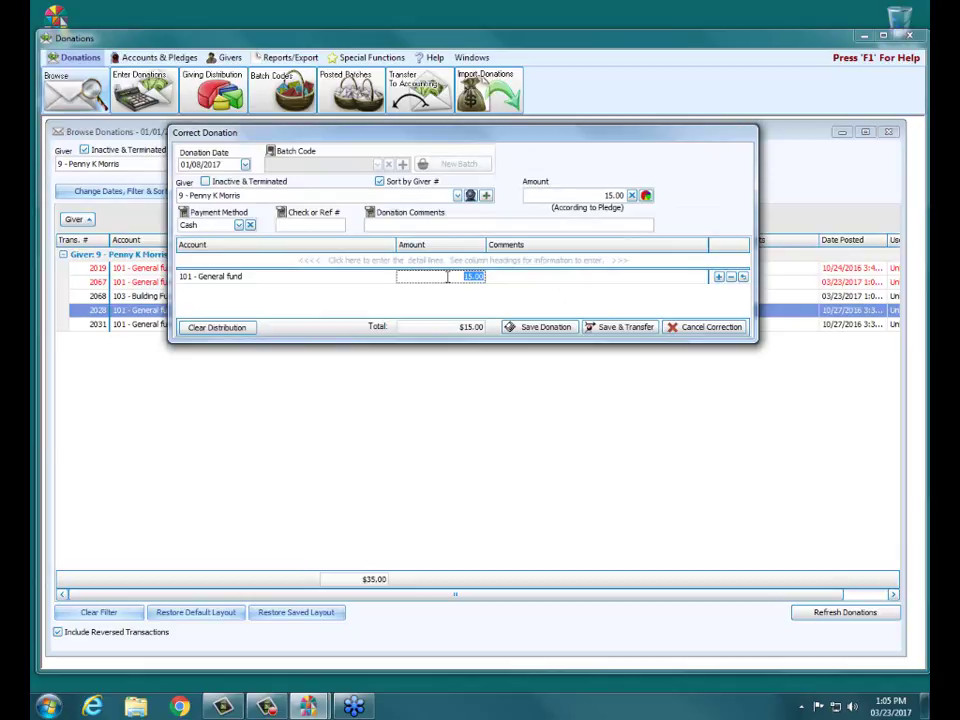
pyautogui.write('10')
pyautogui.press('Tab')
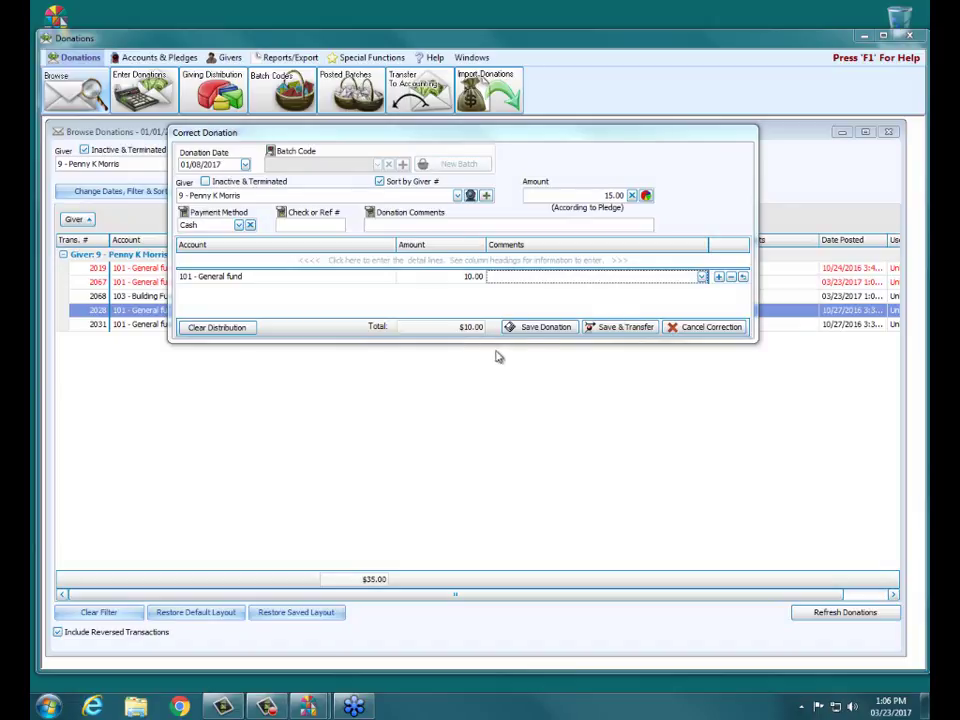
pyautogui.click(536, 328)
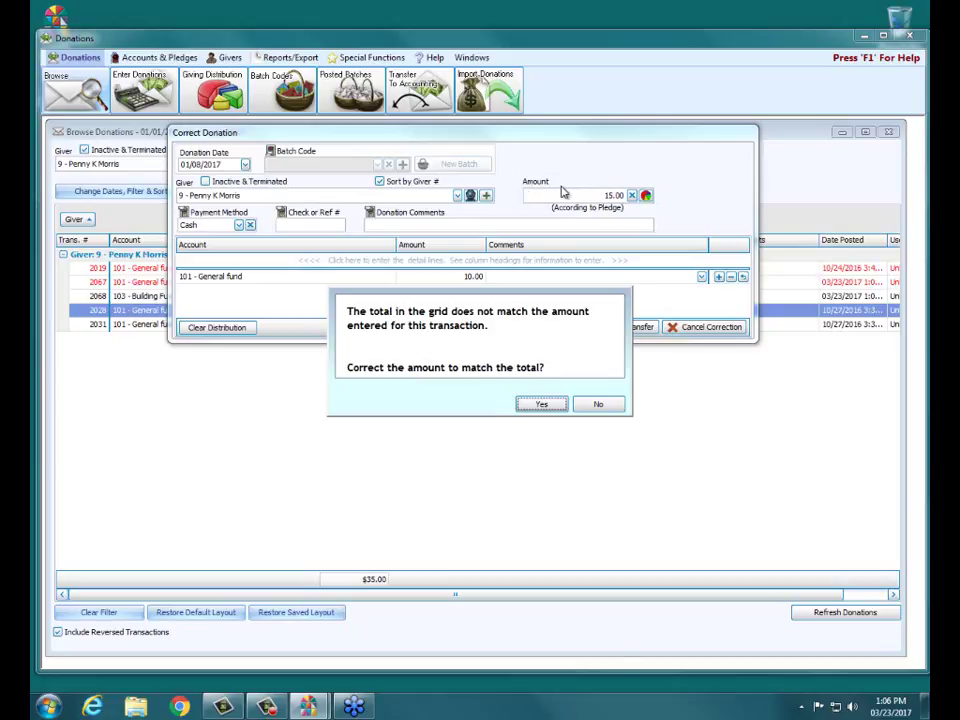
pyautogui.click(530, 404)
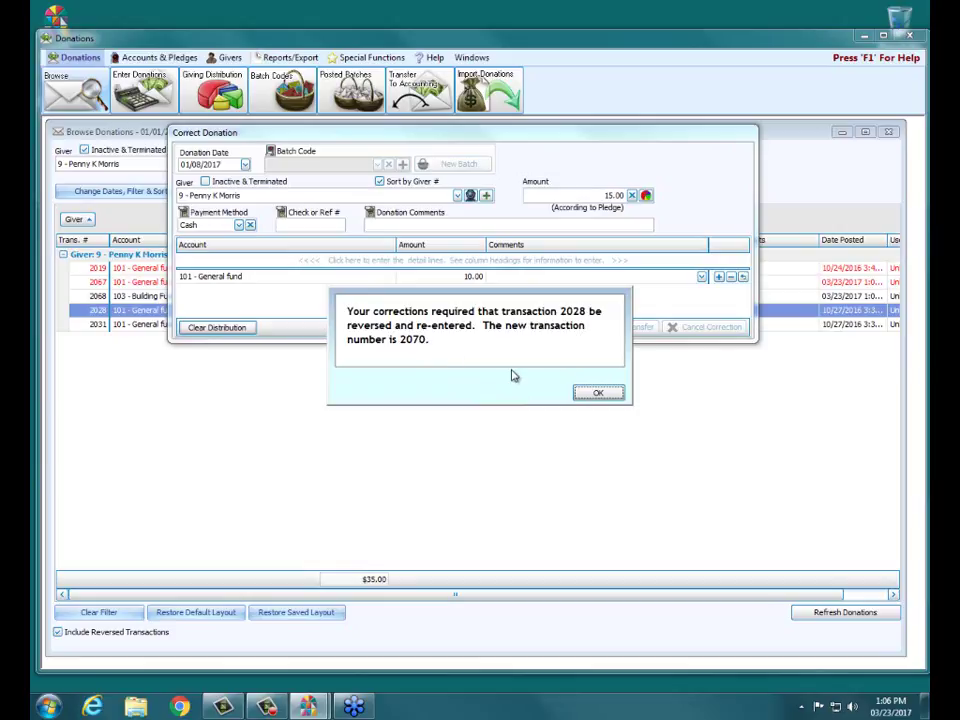
pyautogui.click(590, 393)
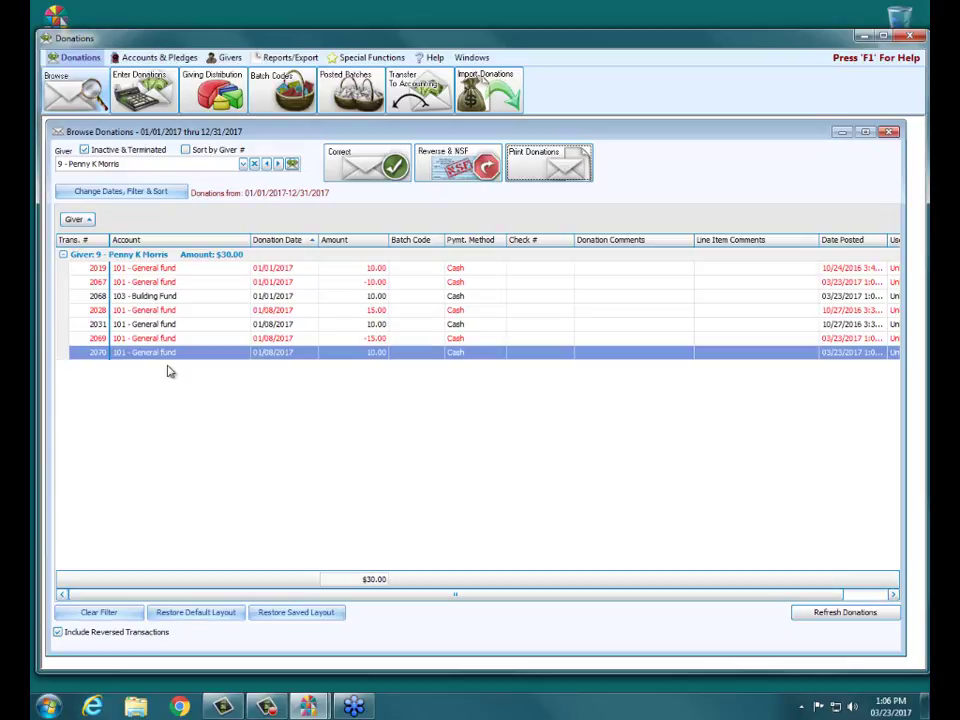
# Hide reversed transactions and filter the donations list to another giver by searching the surname and choosing the first match.
pyautogui.click(128, 634)
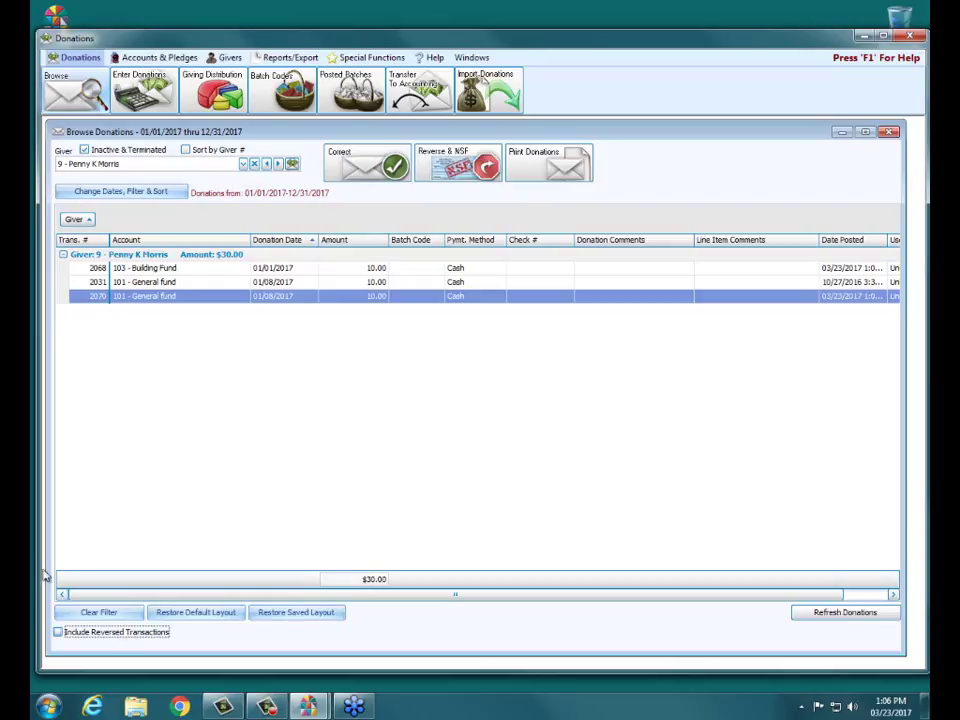
pyautogui.moveTo(123, 163); pyautogui.dragTo(31, 165)
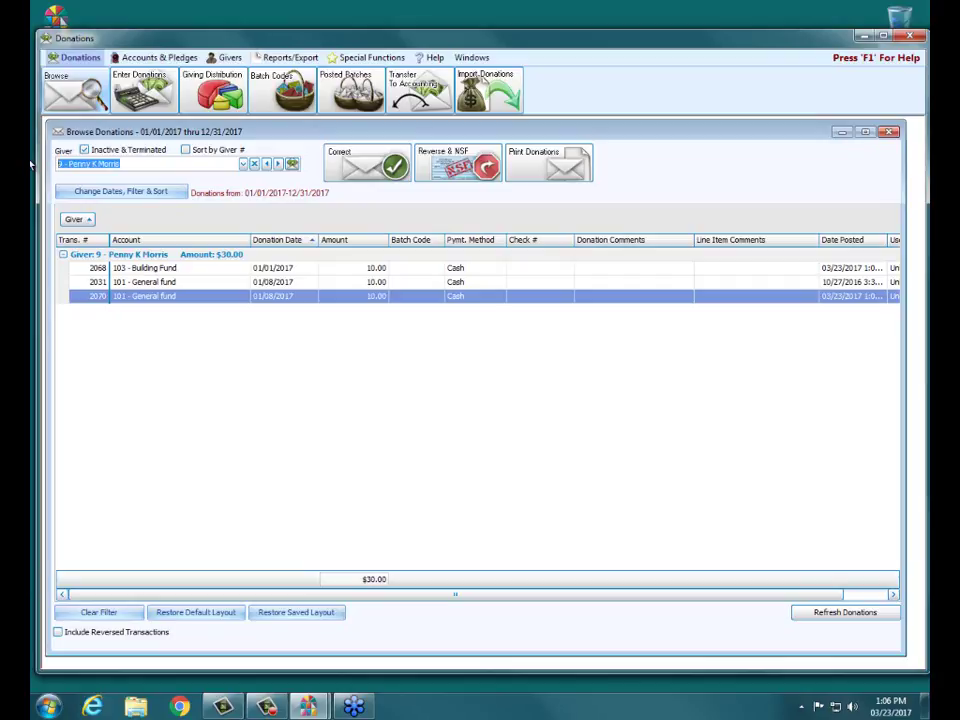
pyautogui.write('arn')
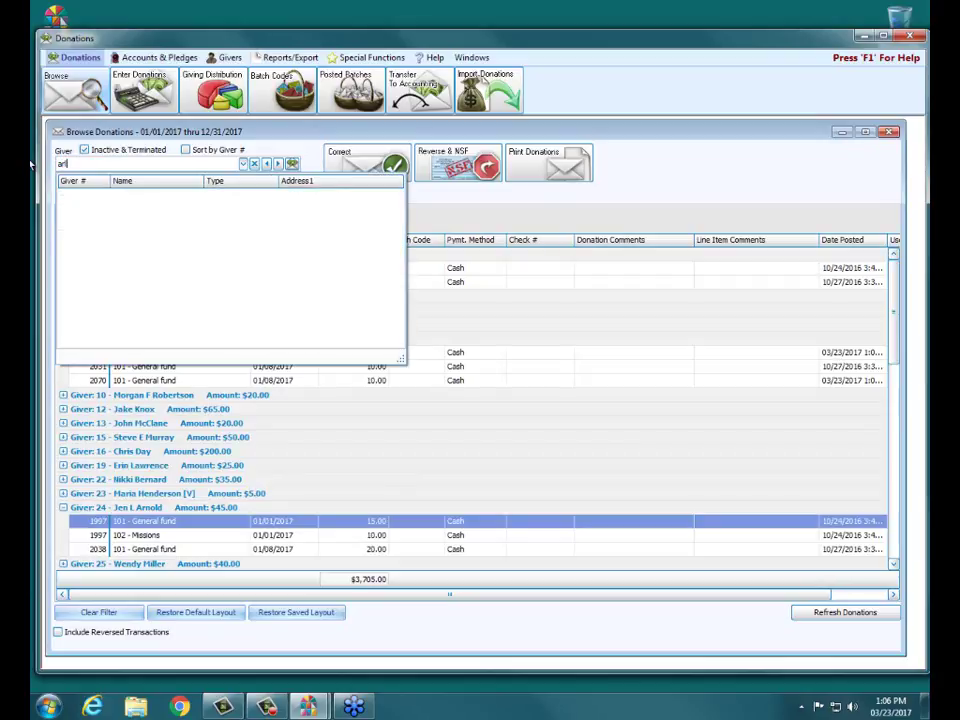
pyautogui.write('old')
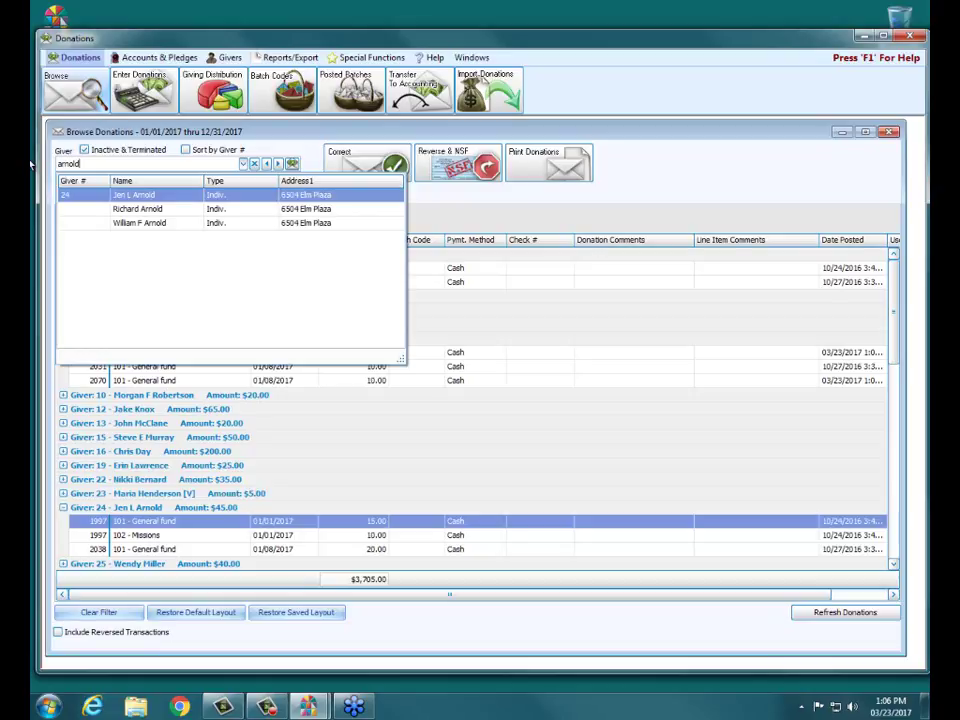
pyautogui.click(185, 196)
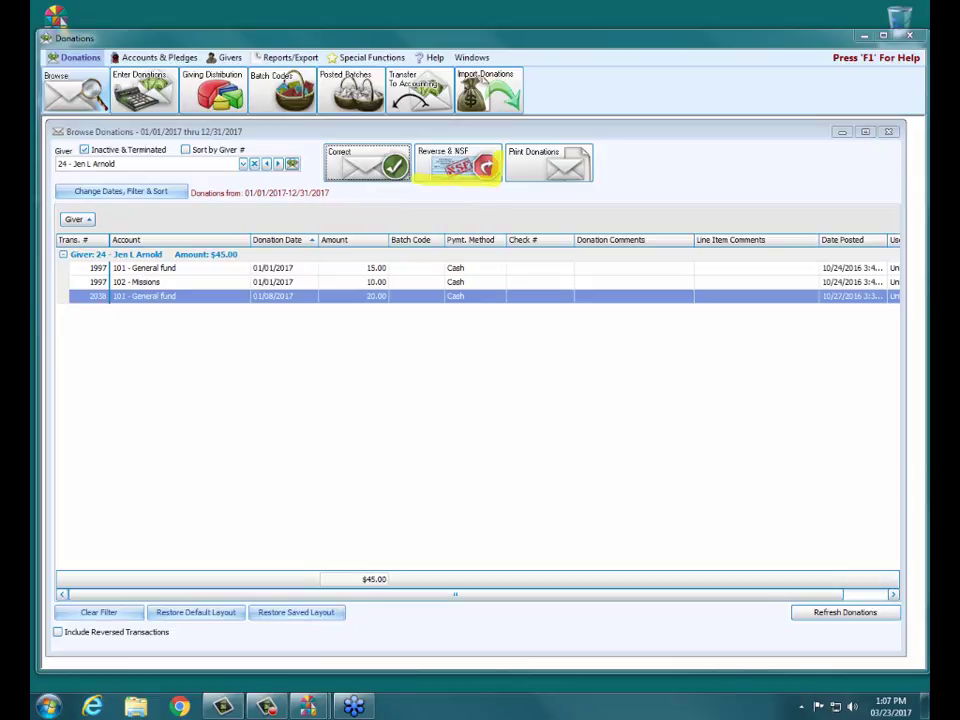
# Start the reversal of the giver's 01/01/2017 Missions donation.
pyautogui.click(171, 286)
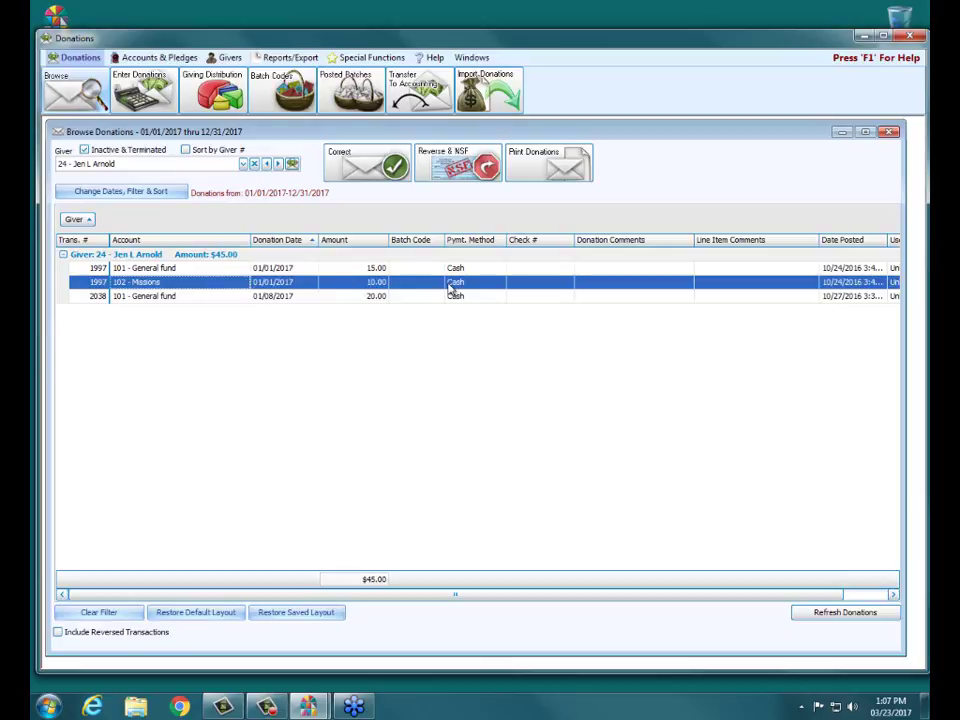
pyautogui.click(447, 165)
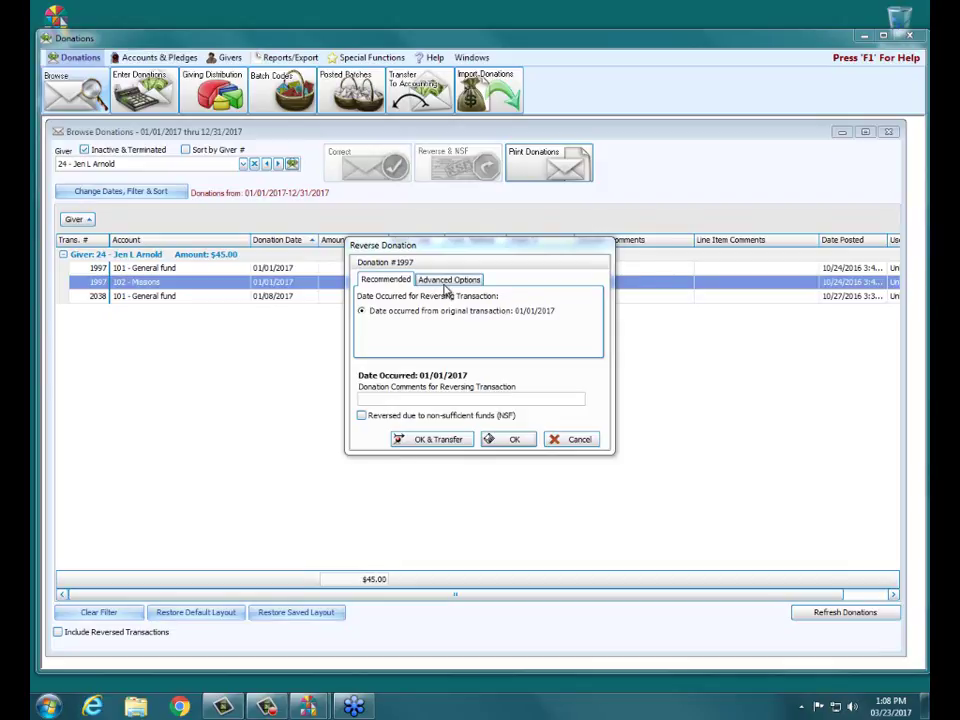
# Try today's date and the other-date option as the date occurred for the reversing transaction.
pyautogui.click(447, 283)
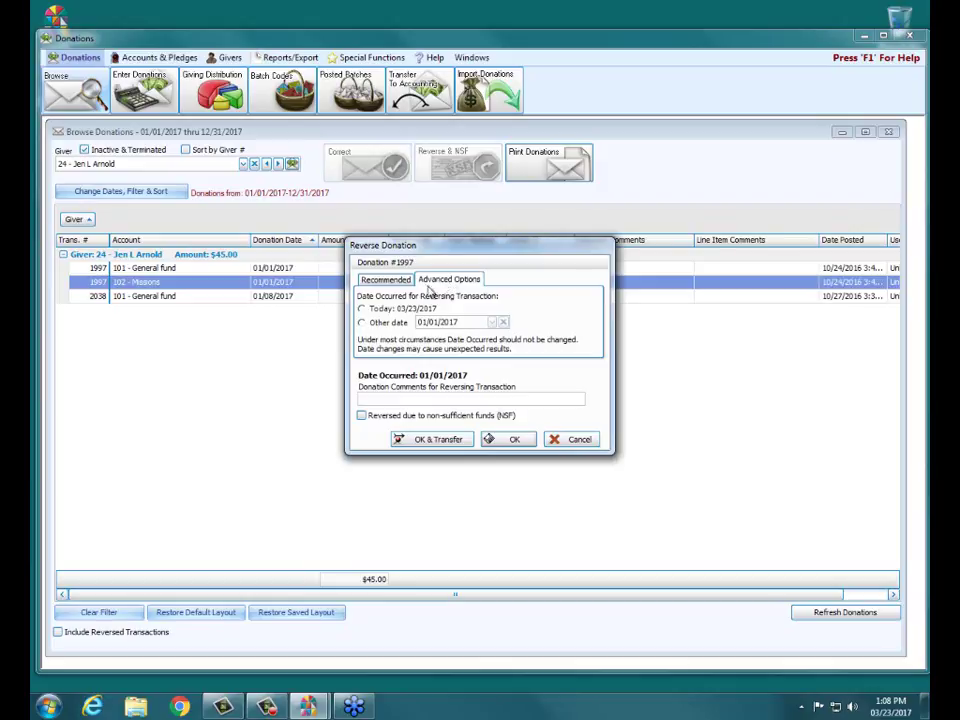
pyautogui.click(387, 312)
pyautogui.click(397, 324)
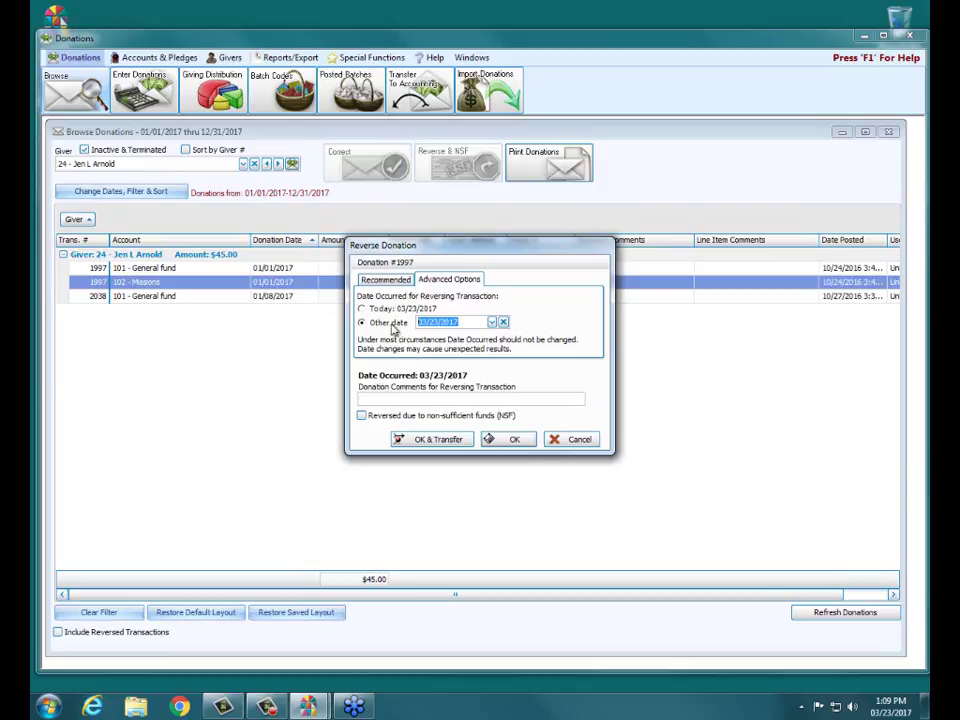
# Permanently reverse the donation using the original transaction's date, 01/01/2017, and include reversed transactions in the list.
pyautogui.click(386, 281)
pyautogui.click(395, 312)
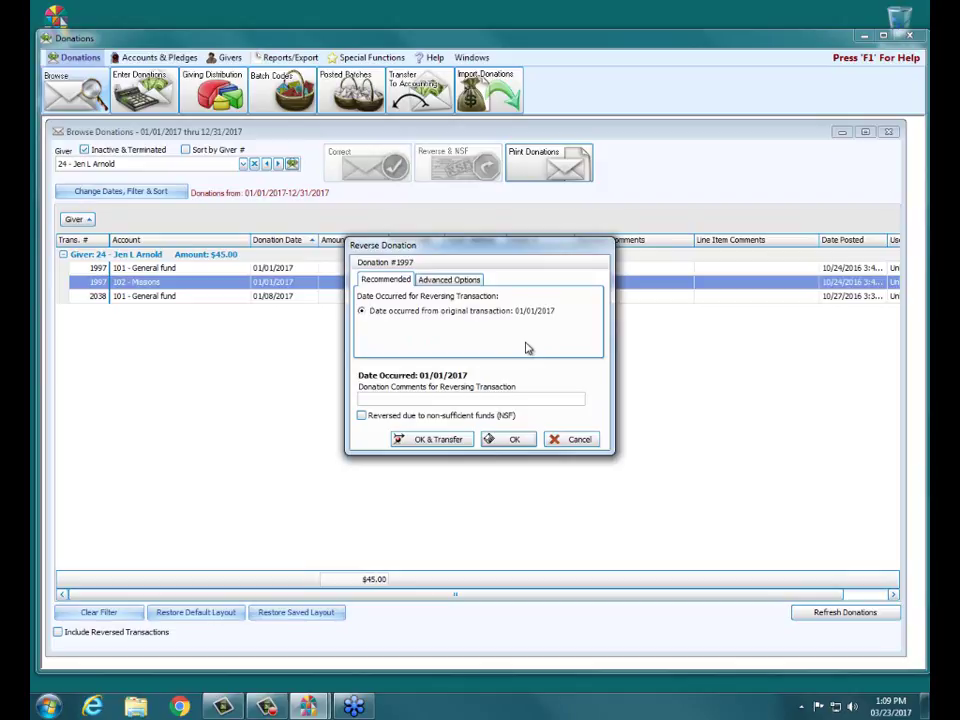
pyautogui.click(519, 439)
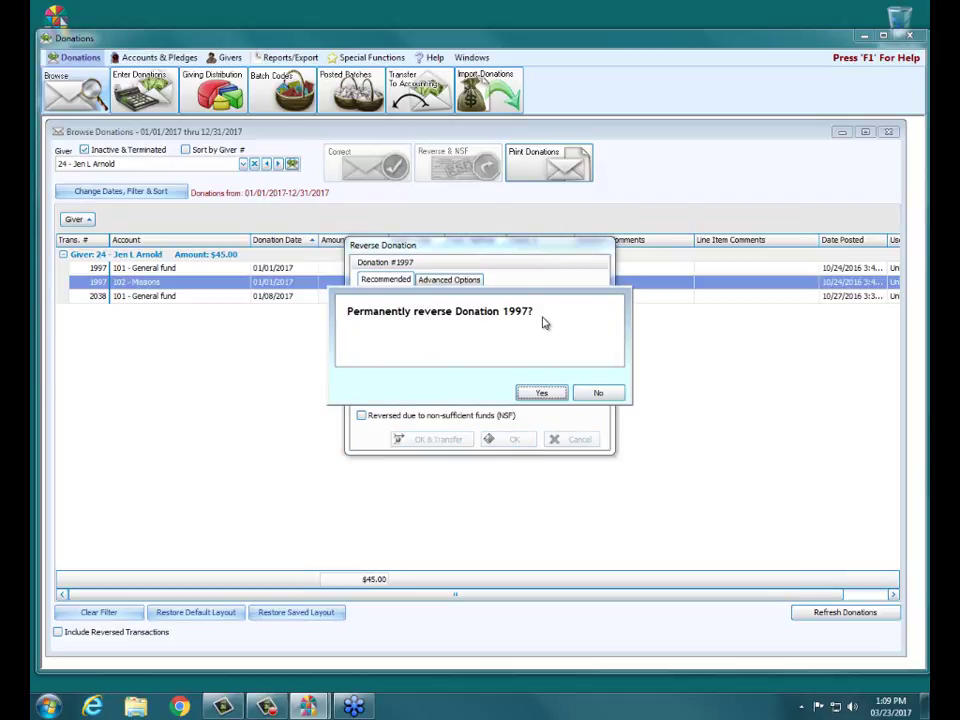
pyautogui.click(546, 391)
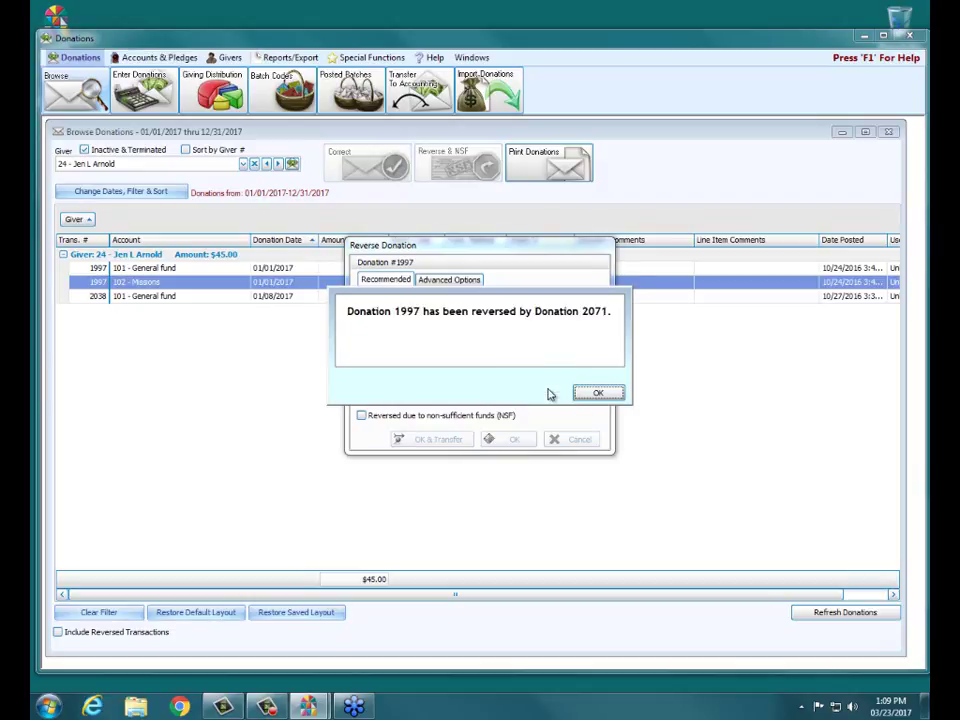
pyautogui.click(600, 392)
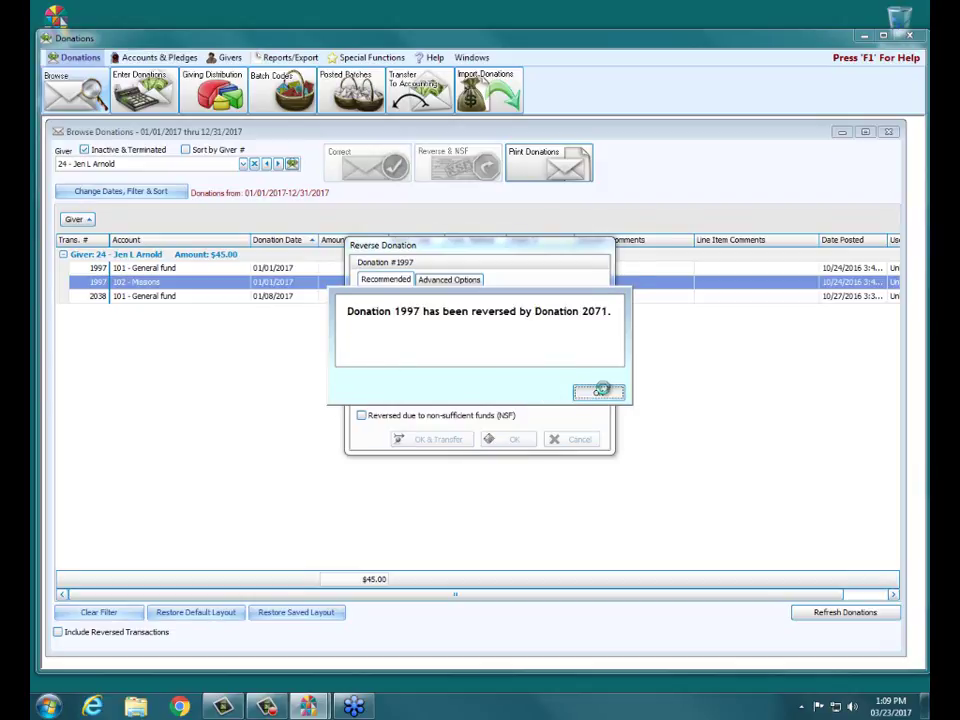
pyautogui.click(104, 634)
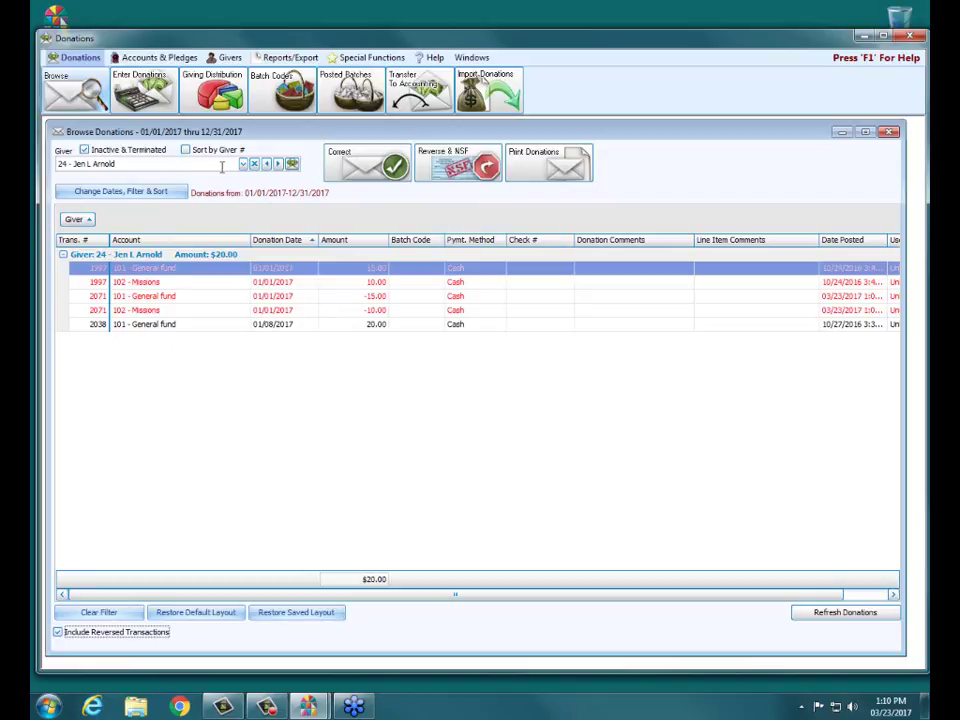
# Clear the giver filter and ungroup the donations list, placing the Giver column between Account and Donation Date.
pyautogui.click(253, 167)
pyautogui.click(253, 166)
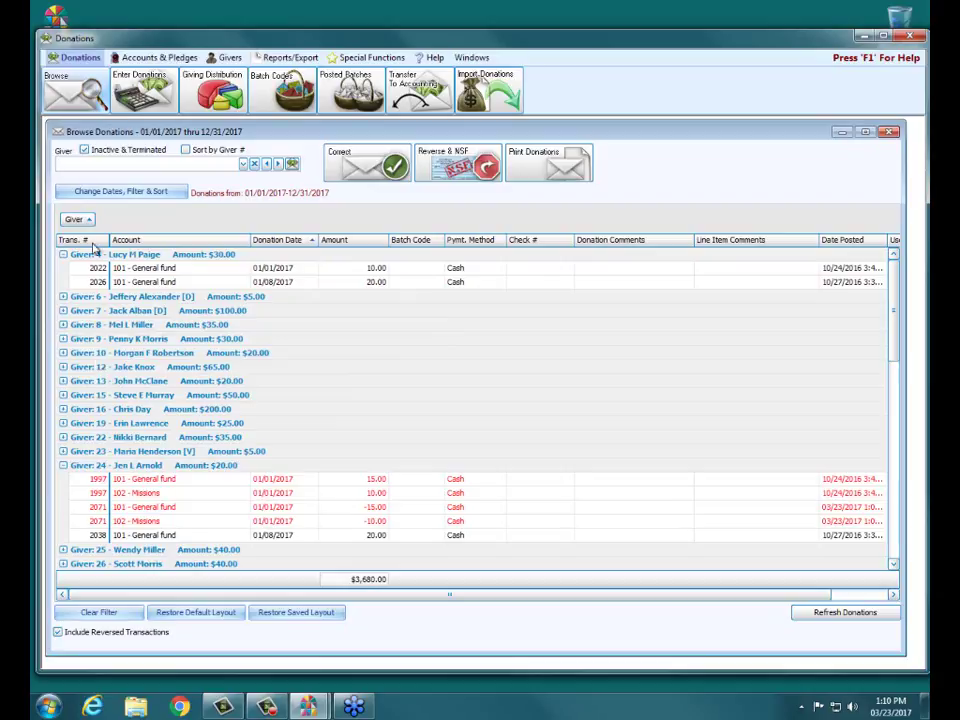
pyautogui.moveTo(84, 220); pyautogui.dragTo(256, 236)
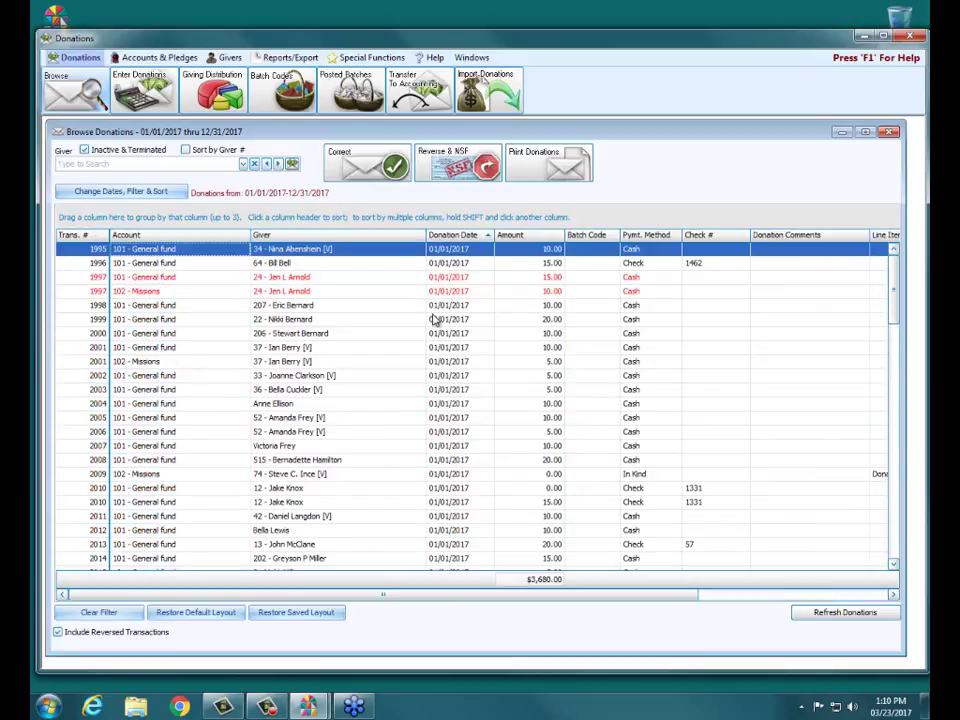
# Start reversing the 20.00 General fund donation paid with check 57 and mark it as reversed due to non-sufficient funds.
pyautogui.scroll(-2, 645, 476)
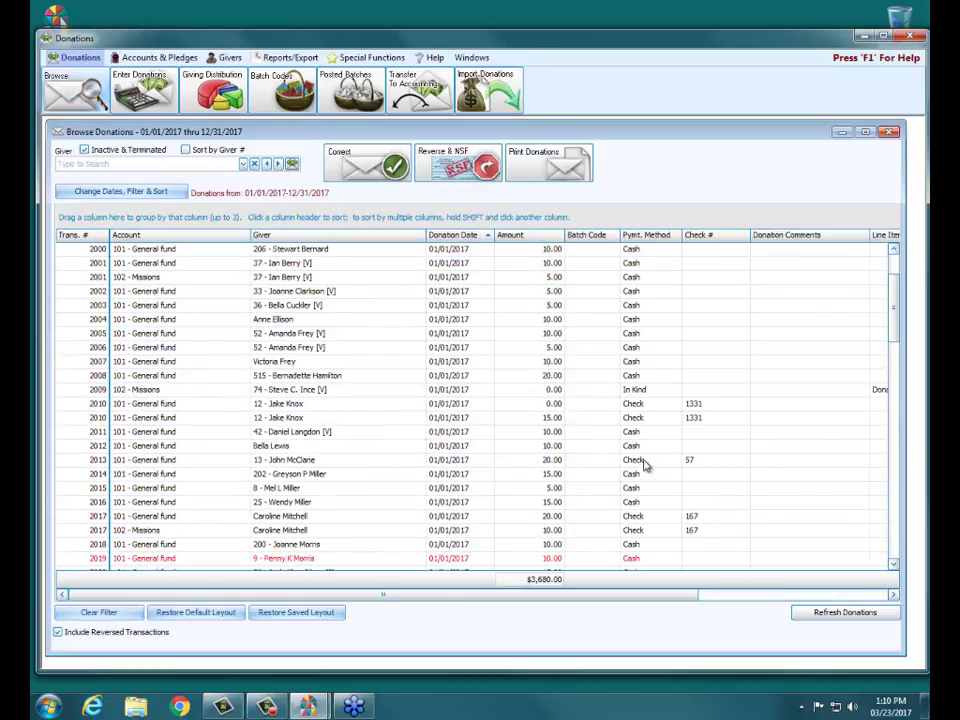
pyautogui.click(644, 462)
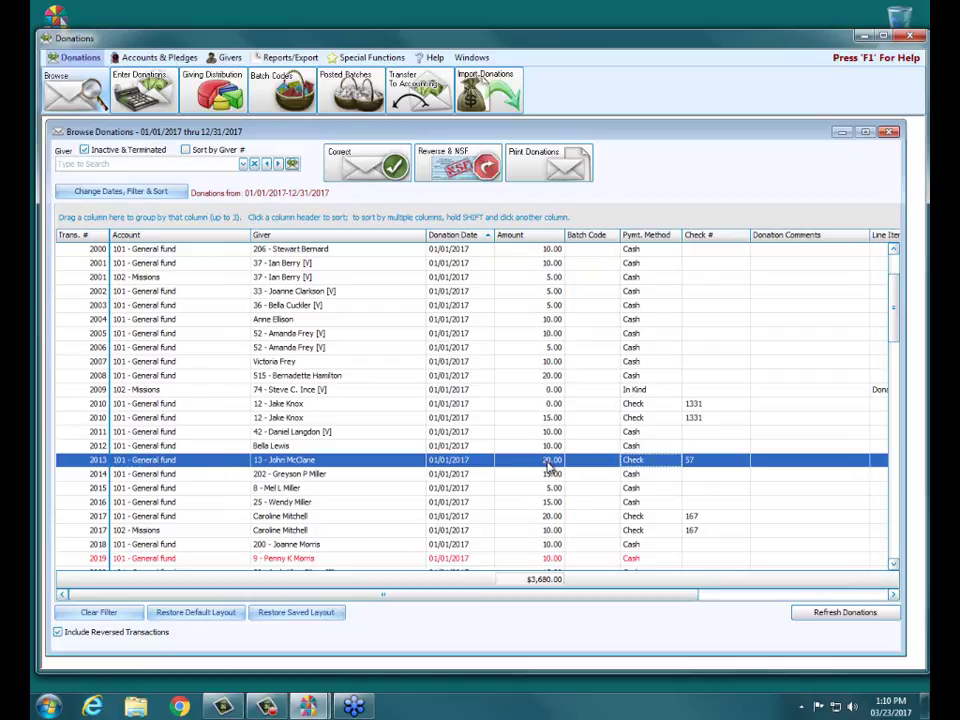
pyautogui.click(459, 170)
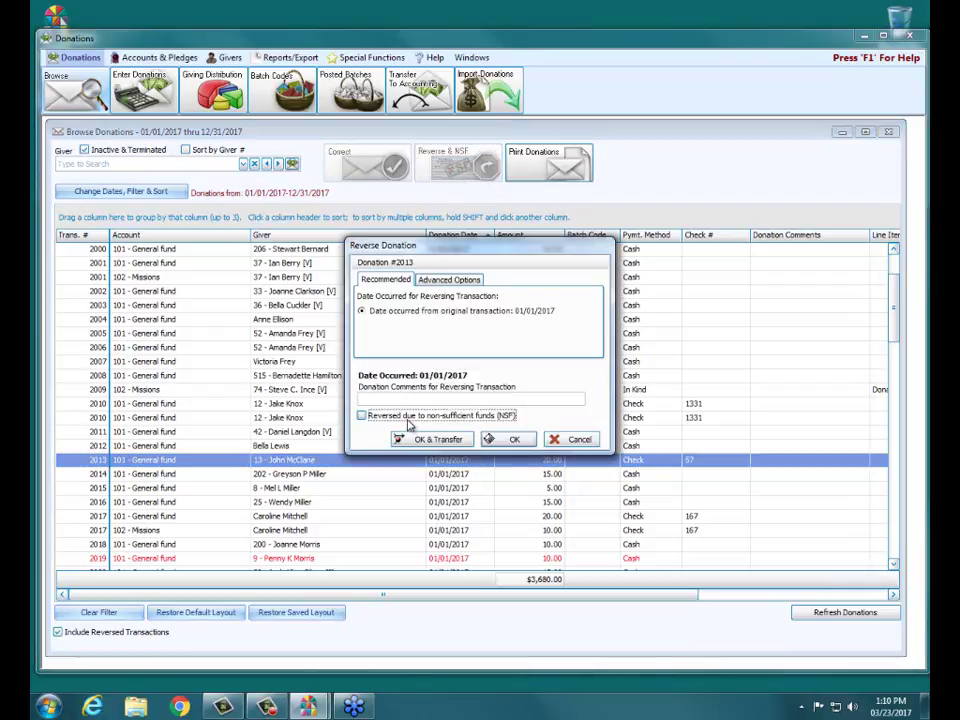
pyautogui.click(370, 421)
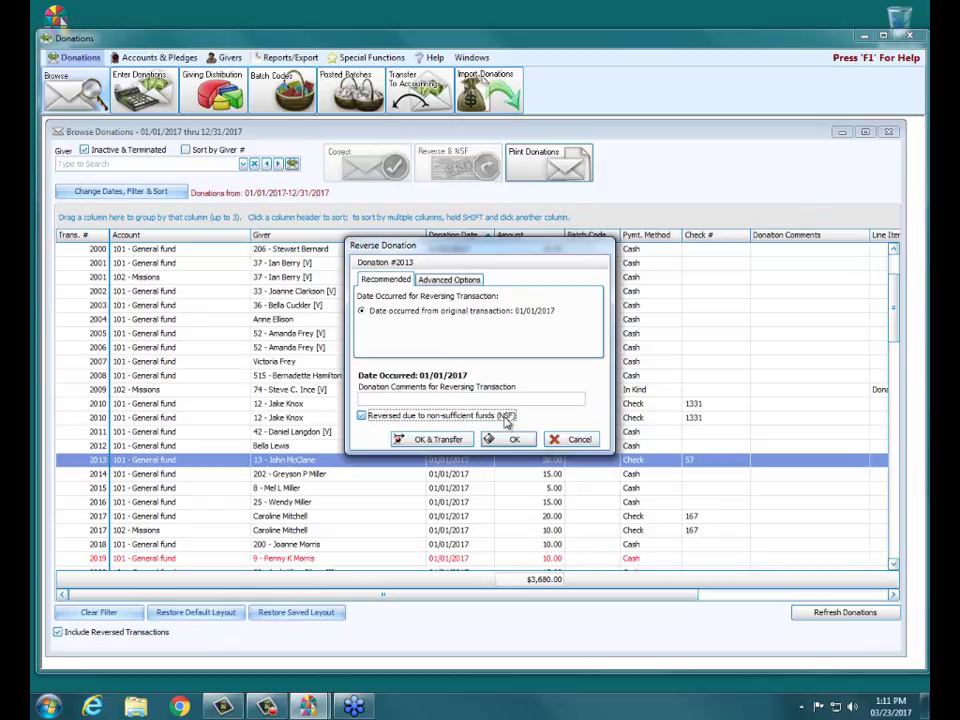
# Add the comment "Returned check", date the reversing transaction today, 03/23/2017, and permanently reverse the donation.
pyautogui.click(462, 284)
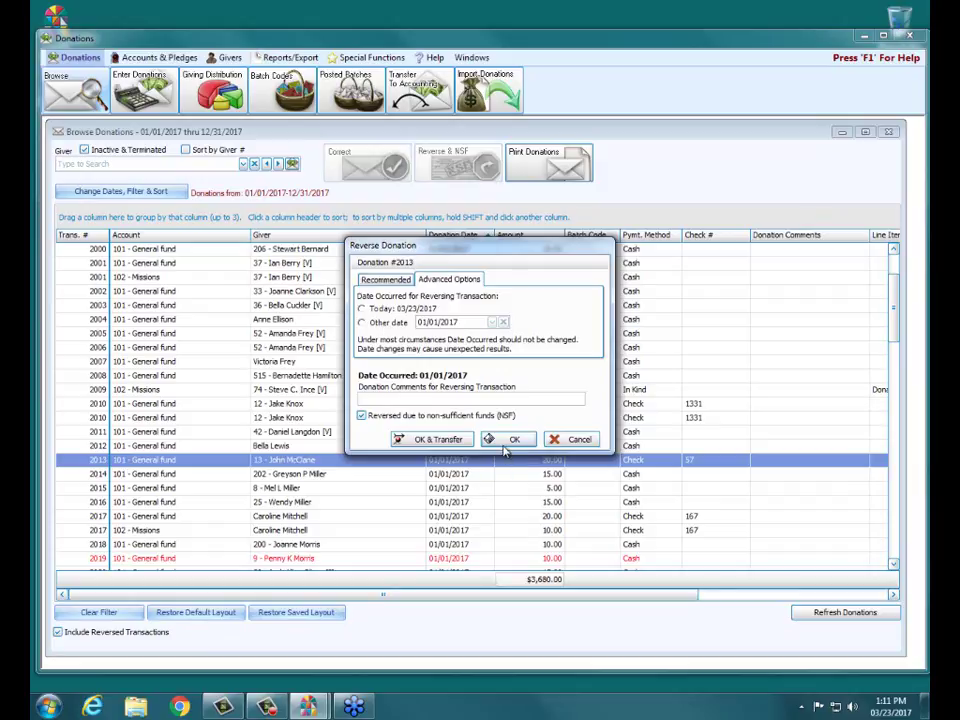
pyautogui.click(452, 398)
pyautogui.write('Returned check')
pyautogui.click(389, 310)
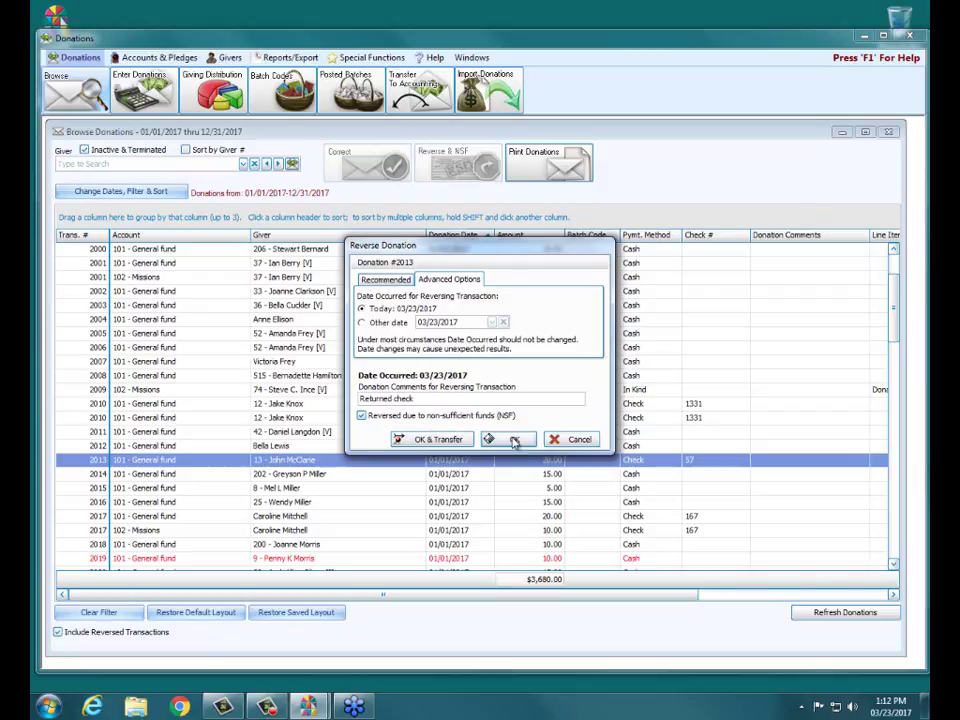
pyautogui.click(513, 441)
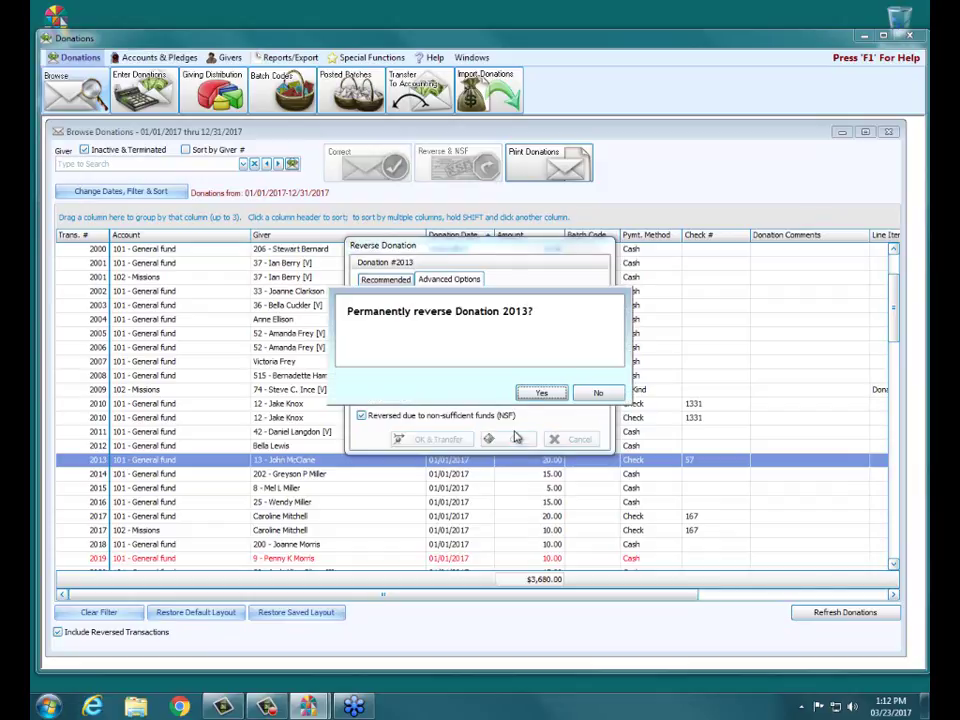
pyautogui.click(542, 393)
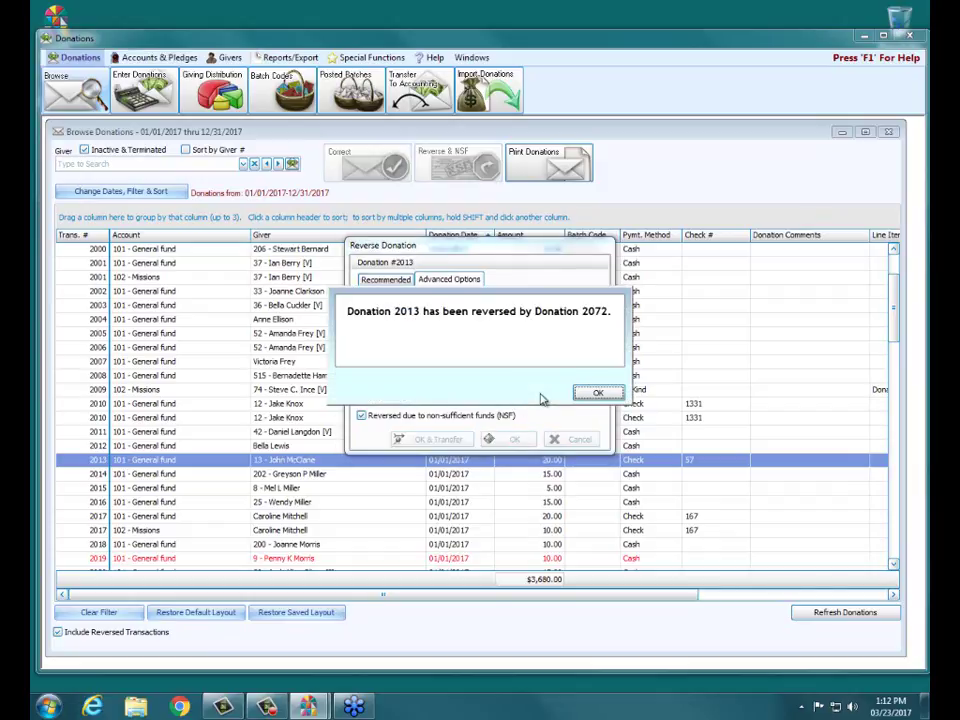
pyautogui.click(604, 396)
pyautogui.click(559, 446)
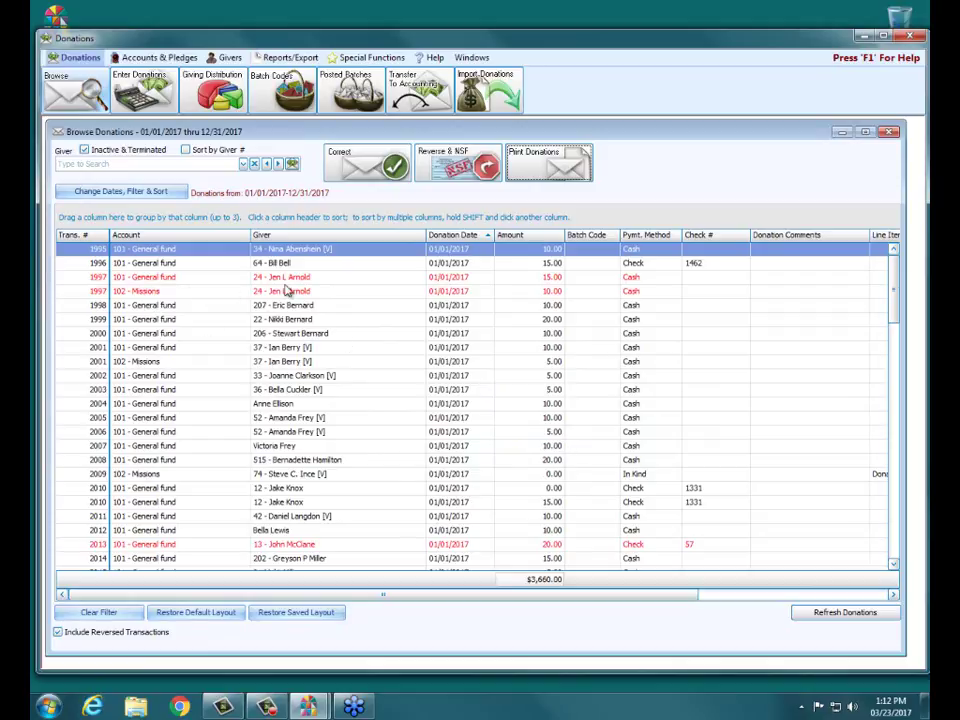
# Filter the donations list to the giver of the returned check by searching the surname and choosing the matching giver.
pyautogui.click(117, 165)
pyautogui.write('mcla')
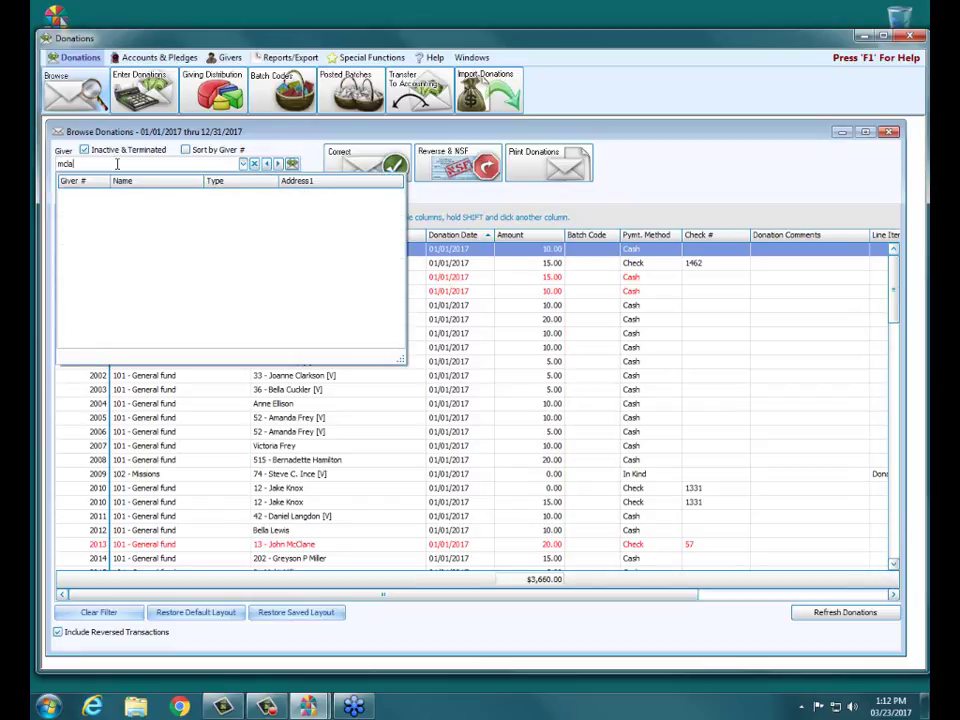
pyautogui.press('BackSpace')
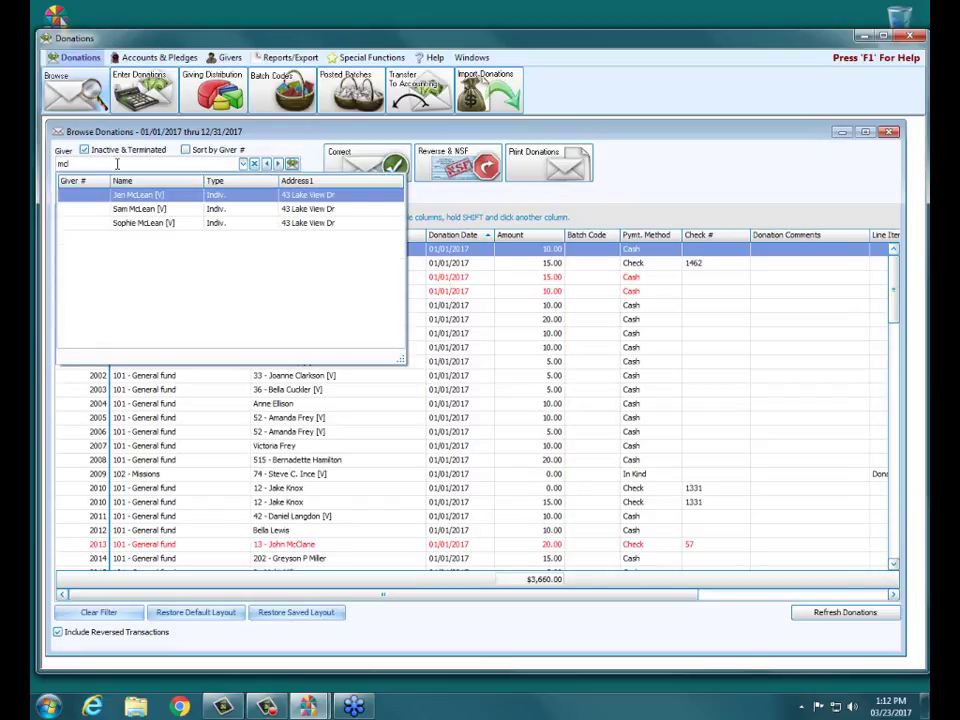
pyautogui.press('BackSpace')
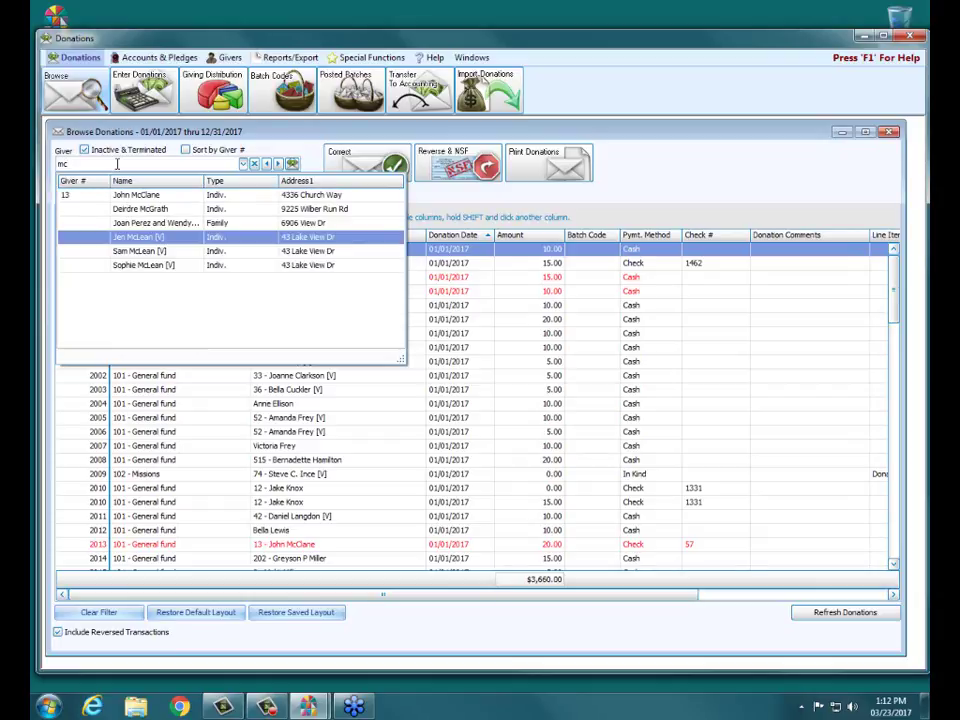
pyautogui.write('c')
pyautogui.click(147, 195)
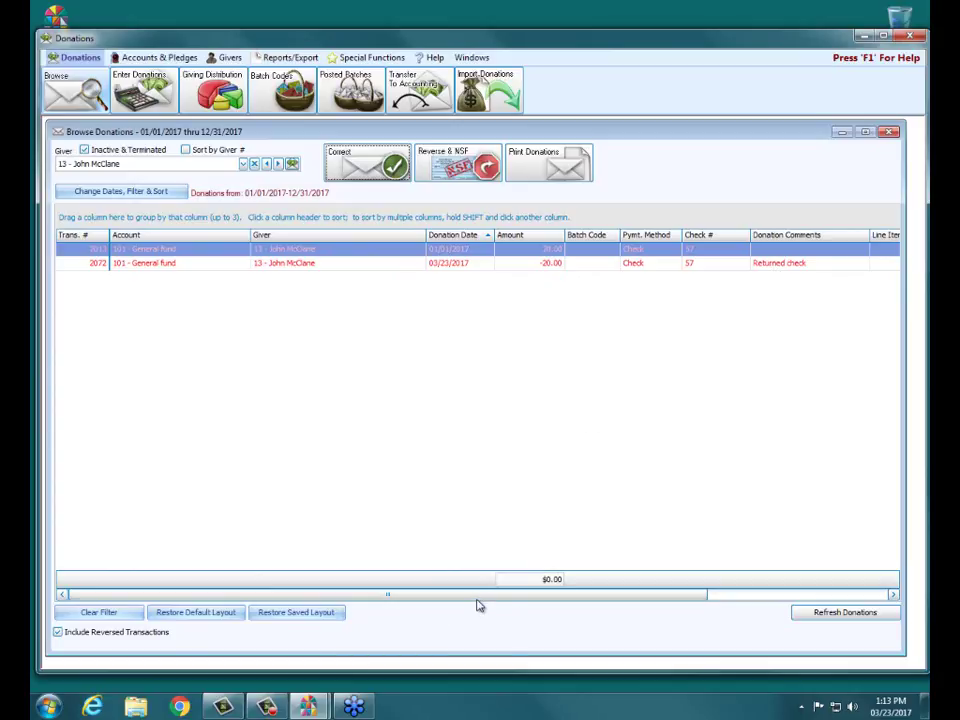
pyautogui.moveTo(480, 596); pyautogui.dragTo(411, 591)
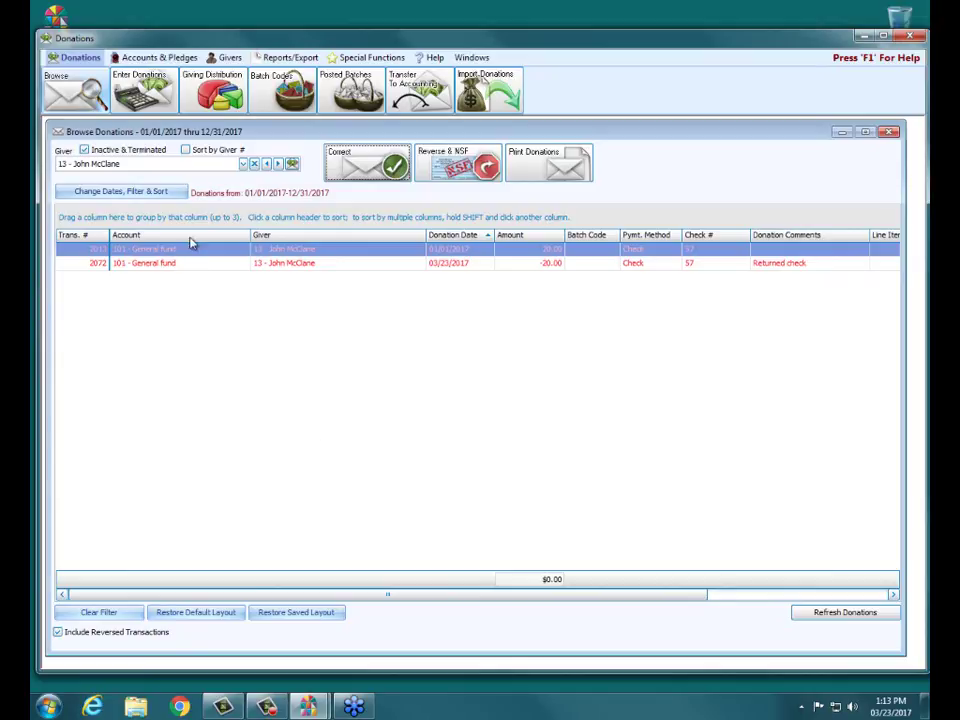